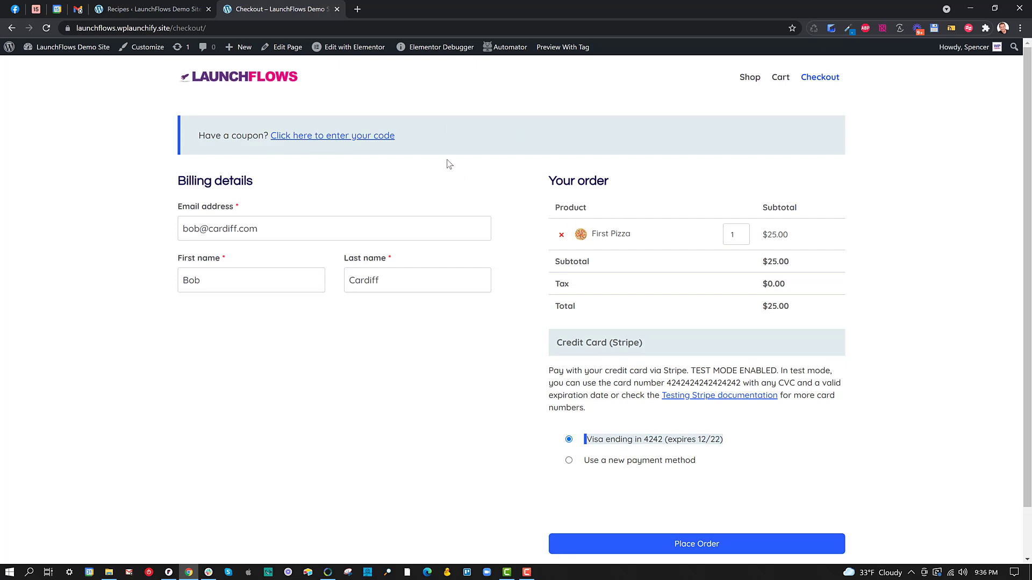
# Return from the checkout page to the site admin and open the Second Pizza product for editing
pyautogui.click(173, 9)
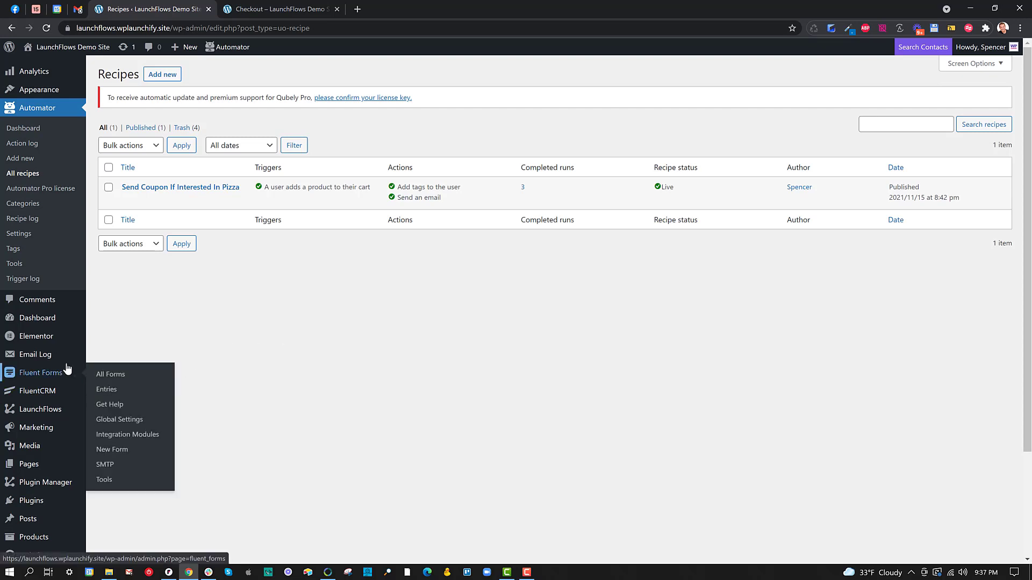
pyautogui.scroll(-2, 59, 453)
pyautogui.moveTo(83, 431)
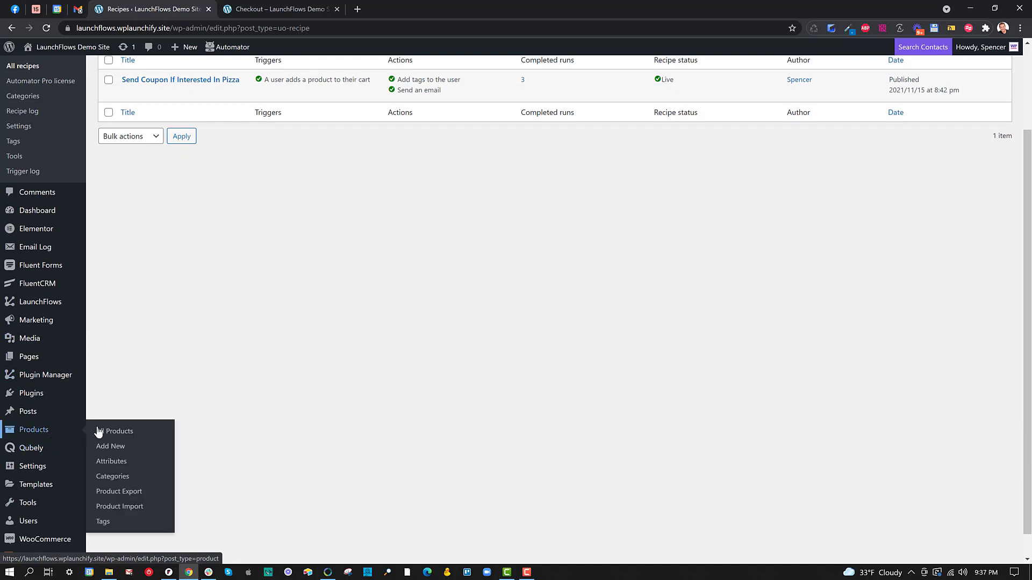
pyautogui.click(120, 438)
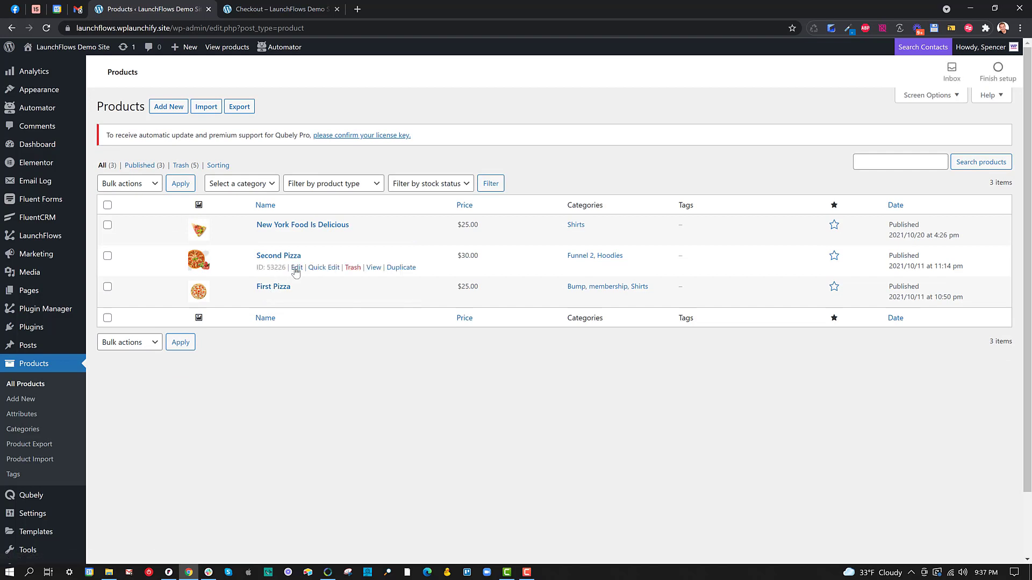
pyautogui.click(297, 267)
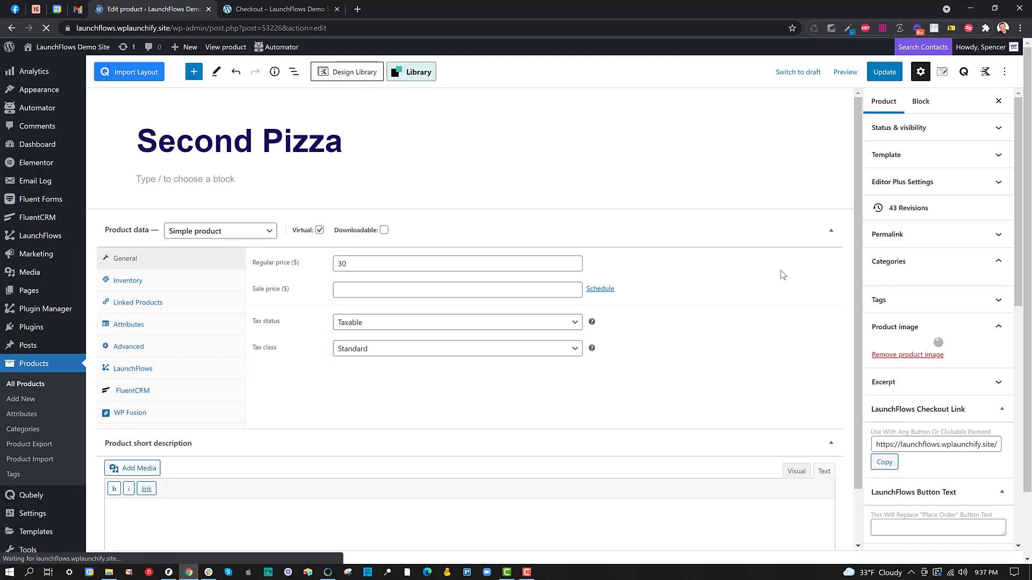
# Copy Second Pizza's LaunchFlows checkout link and paste it into the address of a new browser page
pyautogui.moveTo(861, 323); pyautogui.dragTo(863, 360)
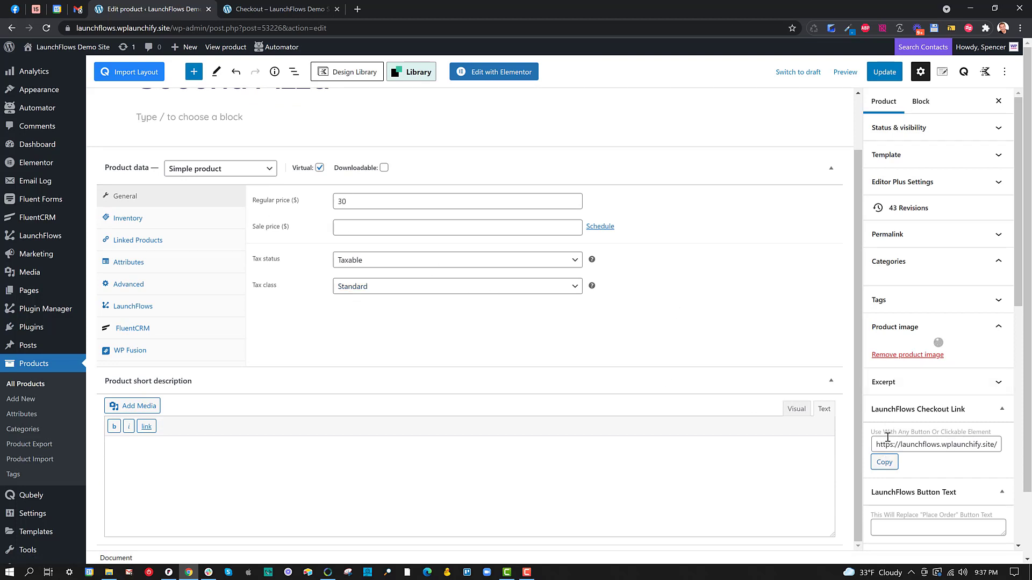
pyautogui.click(880, 462)
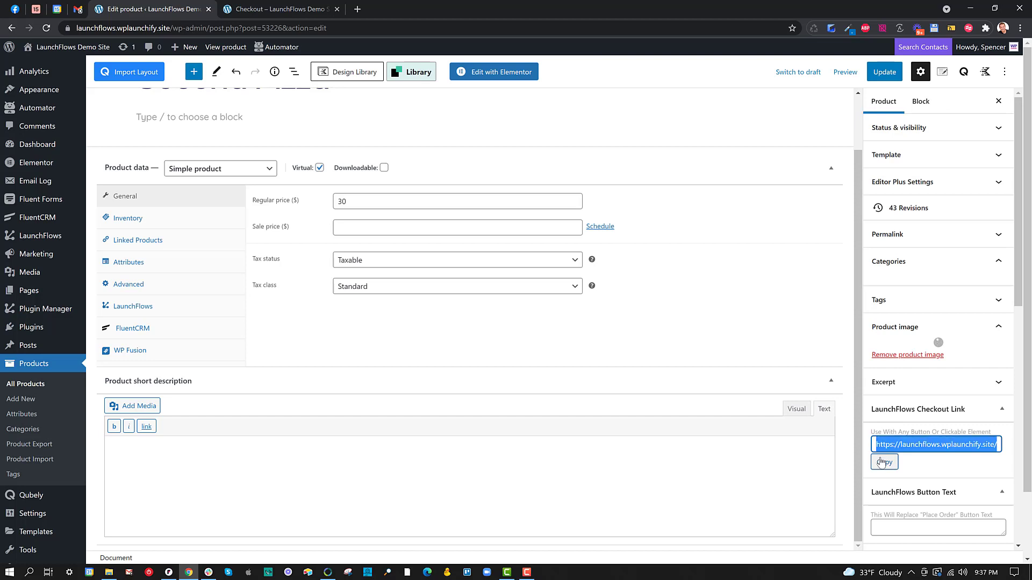
pyautogui.click(357, 9)
pyautogui.hotkey('ctrl', 'v')
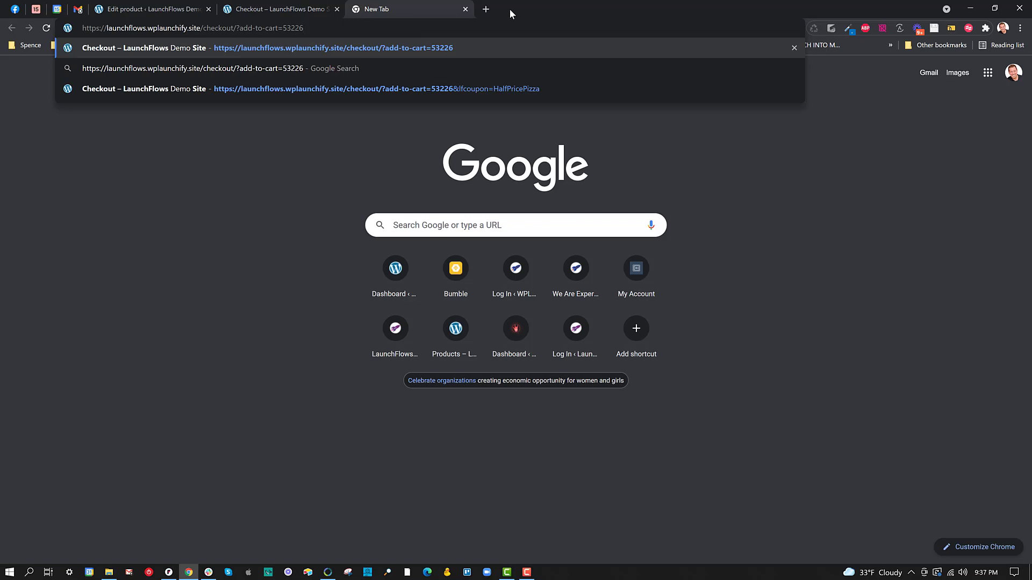
# Go back to the product editor, leave it without saving, and open the halfpricepizza coupon for editing
pyautogui.click(150, 9)
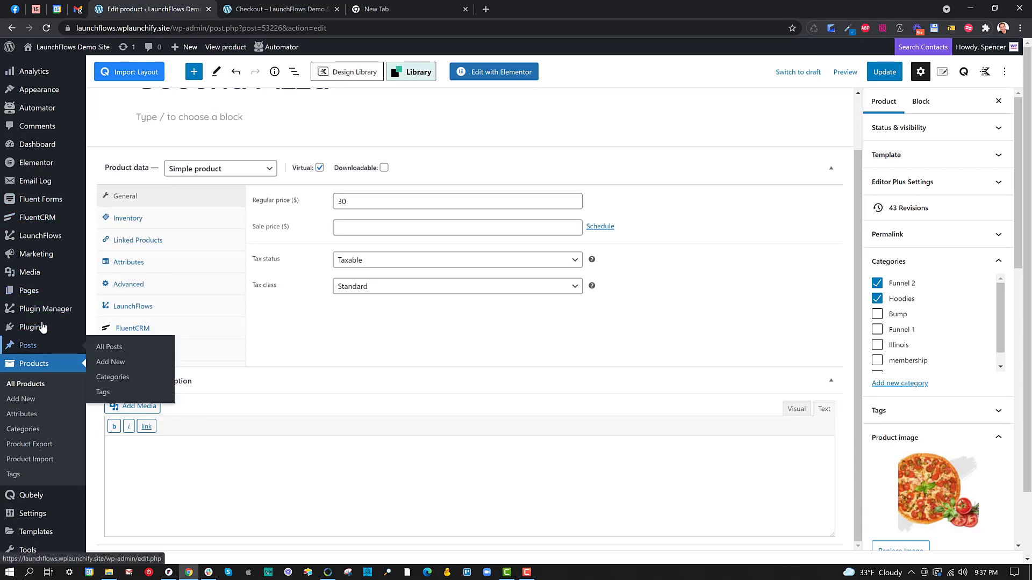
pyautogui.moveTo(37, 255)
pyautogui.click(101, 270)
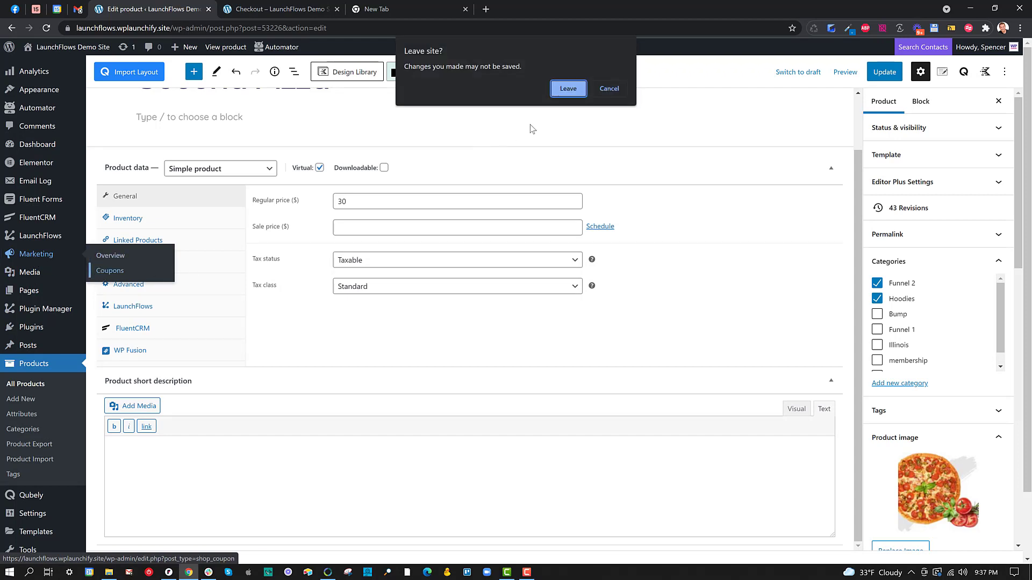
pyautogui.click(568, 89)
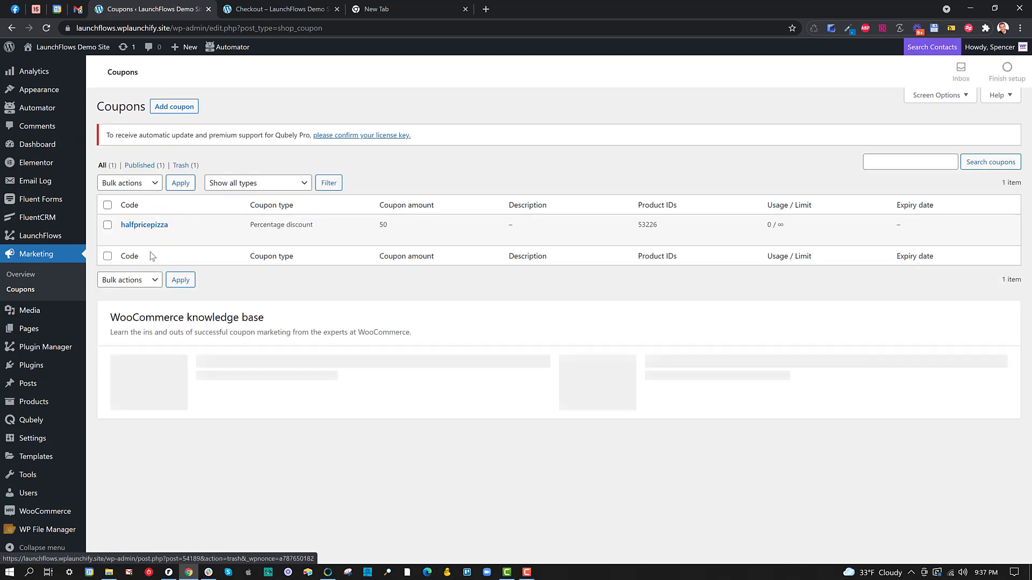
pyautogui.moveTo(127, 236)
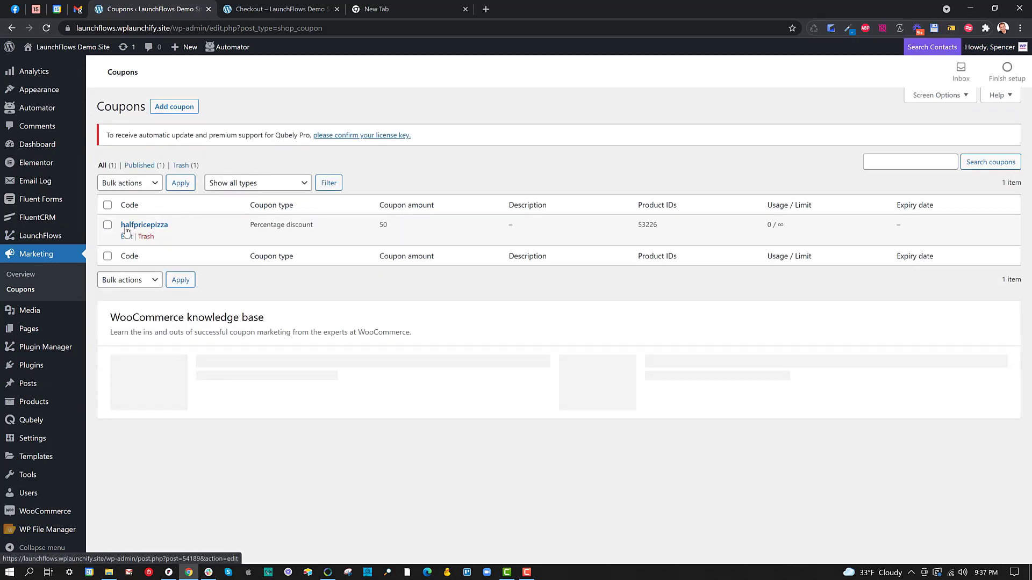
pyautogui.click(128, 236)
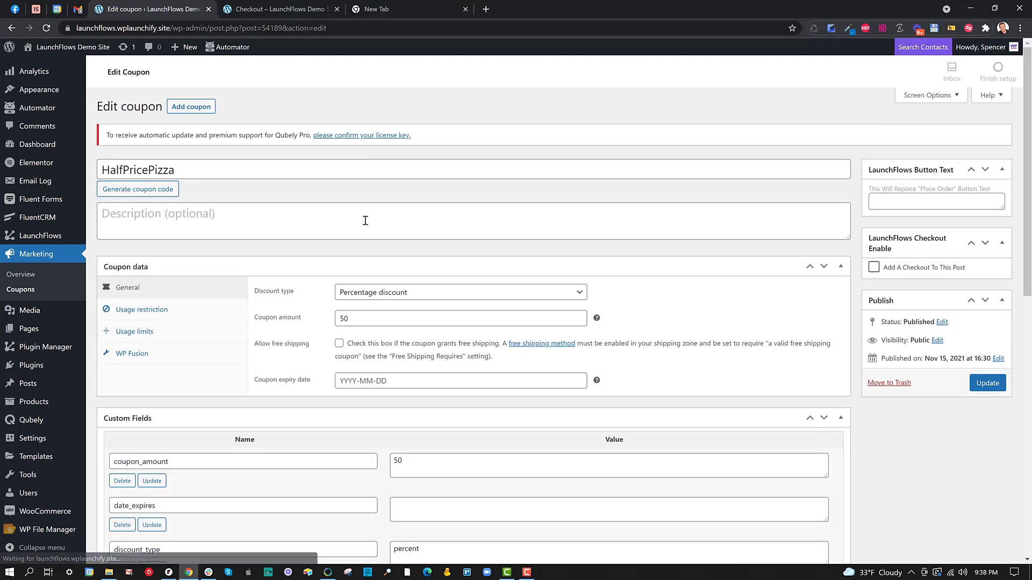
# Review the coupon's discount type, its product usage restriction and its WP Fusion auto-apply tags
pyautogui.moveTo(294, 292); pyautogui.dragTo(263, 292)
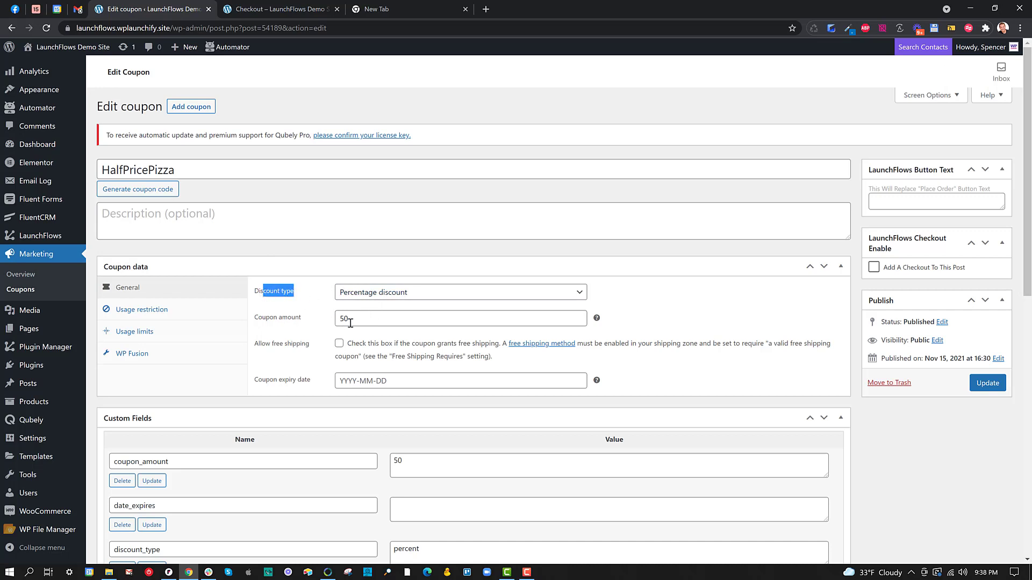
pyautogui.click(144, 312)
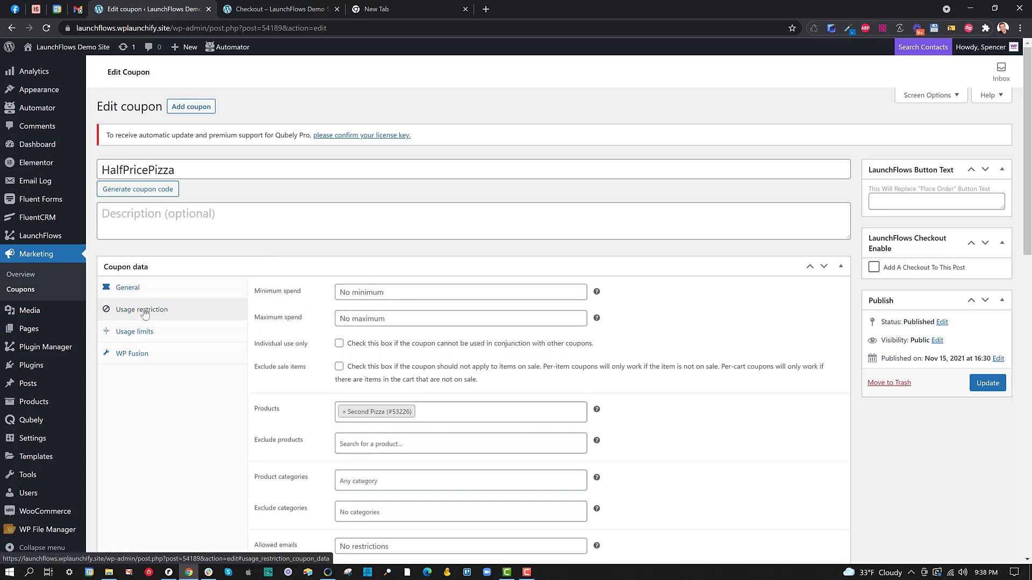
pyautogui.moveTo(294, 414); pyautogui.dragTo(262, 413)
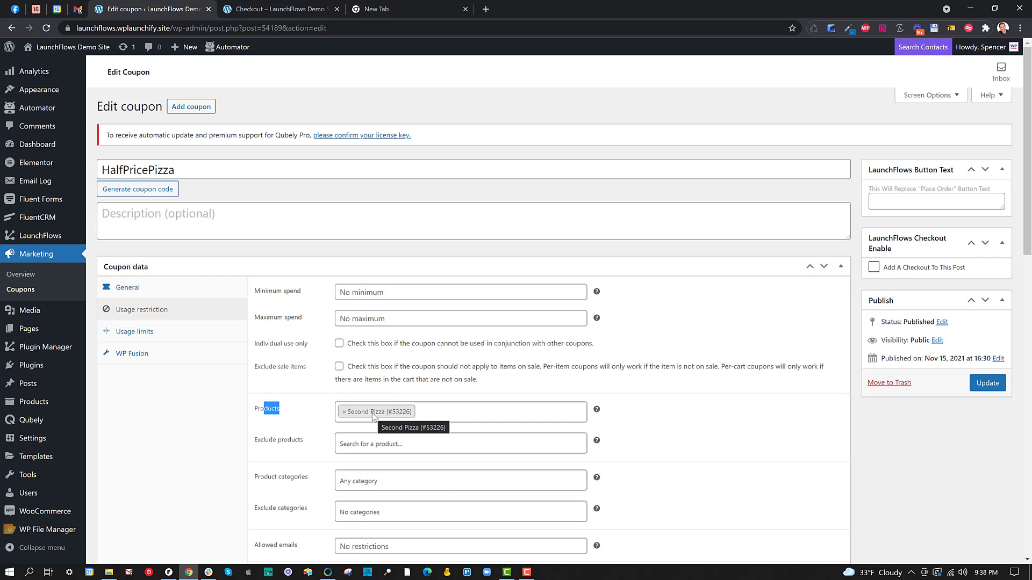
pyautogui.click(168, 359)
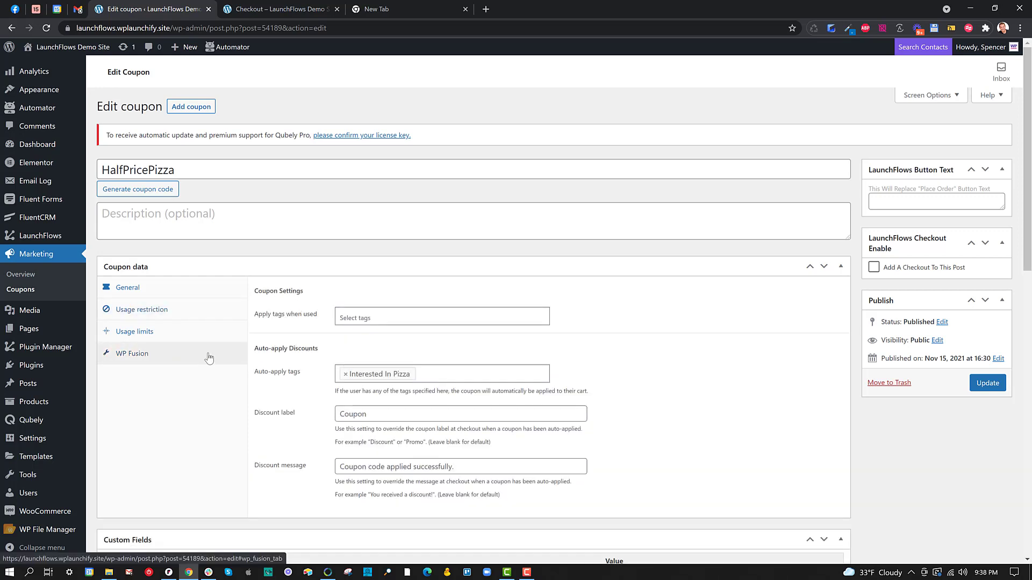
pyautogui.moveTo(301, 374); pyautogui.dragTo(256, 378)
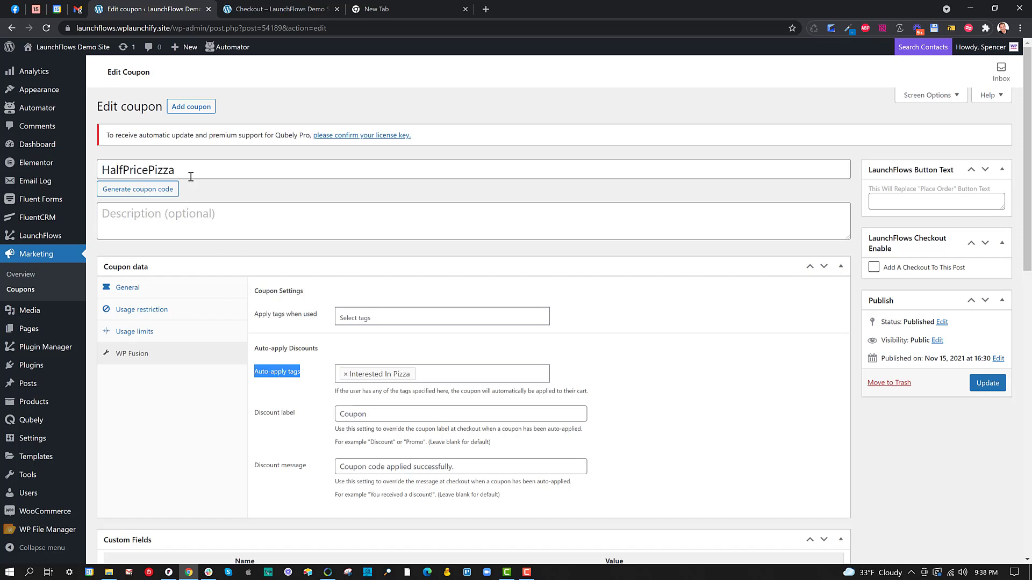
# Copy the HalfPricePizza coupon code and extend the pasted checkout link with &lfcoupon=HalfPricePizza
pyautogui.moveTo(190, 174); pyautogui.dragTo(100, 173)
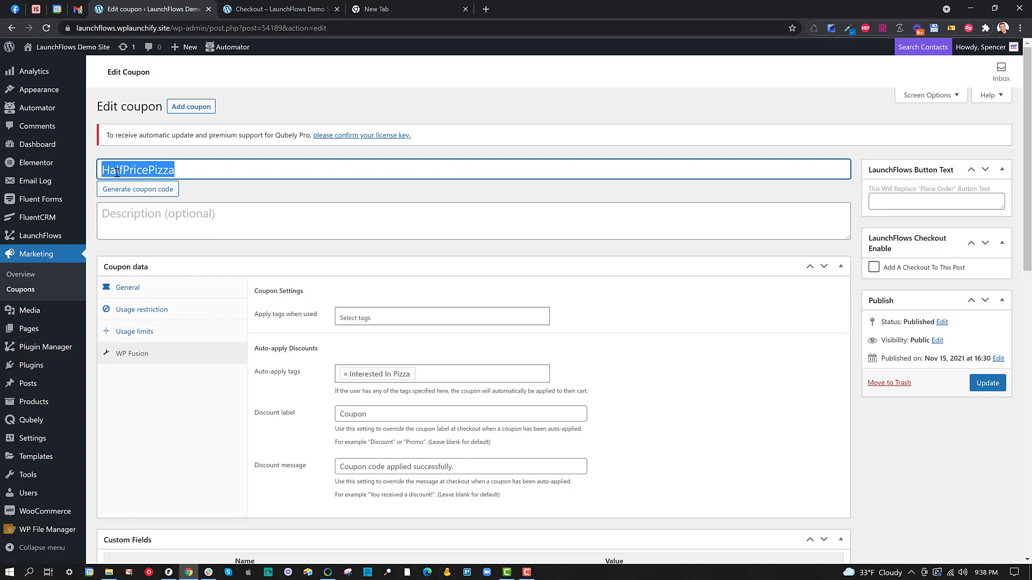
pyautogui.rightClick(118, 172)
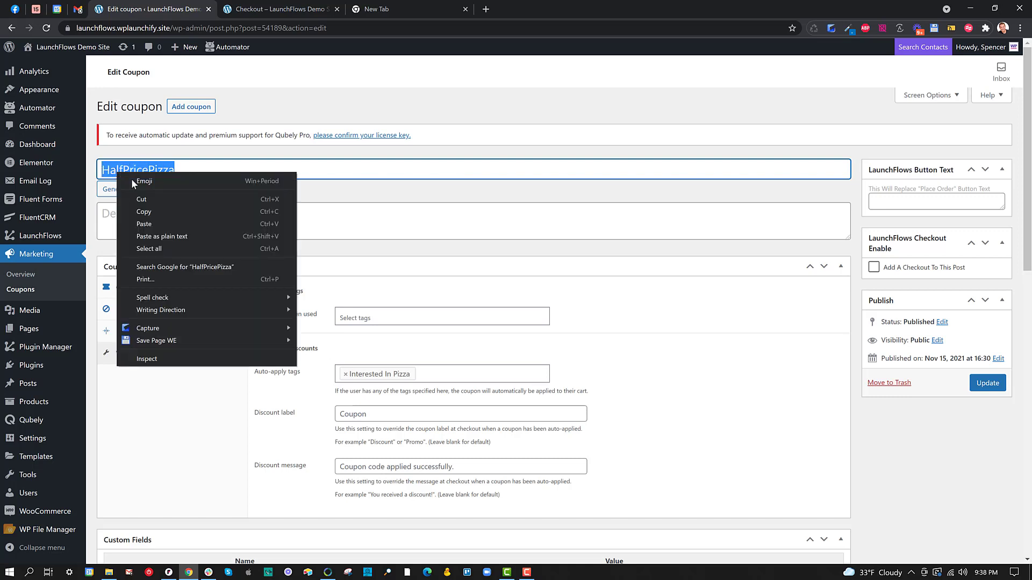
pyautogui.click(131, 212)
pyautogui.click(398, 10)
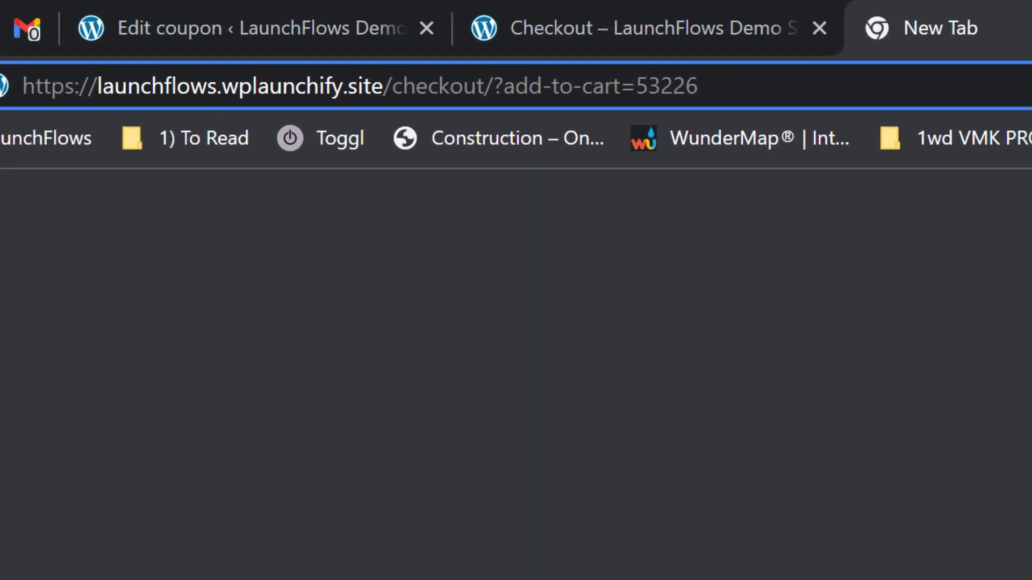
pyautogui.write('&')
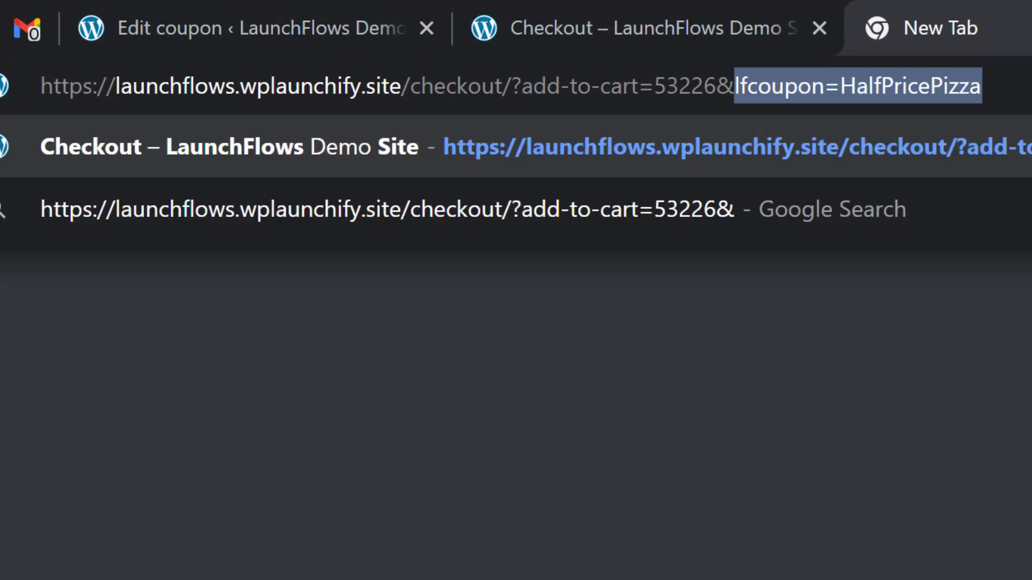
pyautogui.write('lf')
pyautogui.press('End')
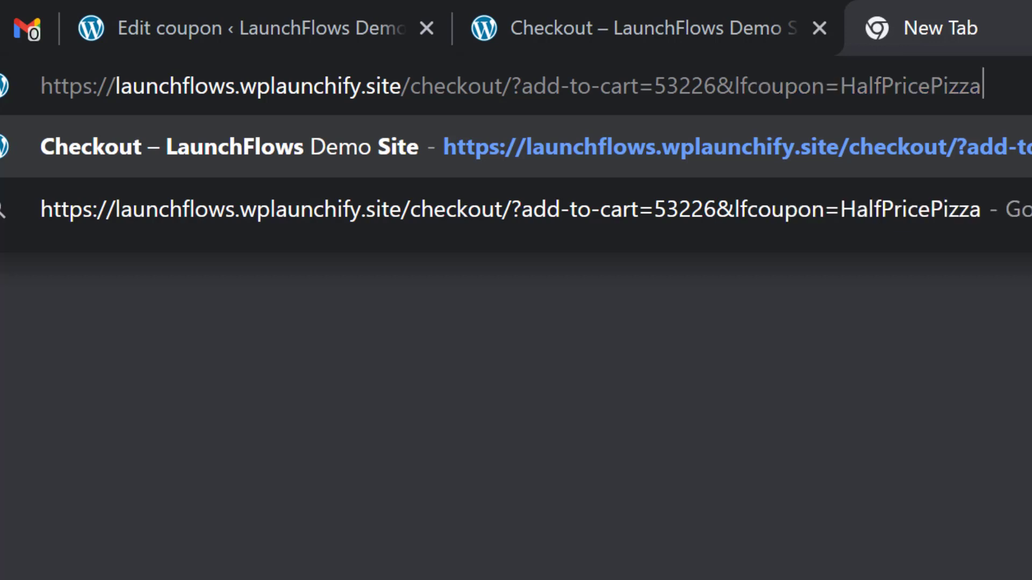
# Select the entire checkout link, including the add-to-cart and lfcoupon parameters
pyautogui.hotkey('shift', 'Left')
pyautogui.hotkey('shift', 'Left')
pyautogui.hotkey('shift', 'Left')
pyautogui.hotkey('shift', 'Left')
pyautogui.hotkey('shift', 'Left')
pyautogui.hotkey('shift', 'Left')
pyautogui.hotkey('shift', 'Left')
pyautogui.hotkey('shift', 'Left')
pyautogui.hotkey('shift', 'Left')
pyautogui.hotkey('shift', 'Left')
pyautogui.hotkey('shift', 'Left')
pyautogui.hotkey('shift', 'Left')
pyautogui.hotkey('shift', 'Left')
pyautogui.hotkey('shift', 'Left')
pyautogui.hotkey('shift', 'Left')
pyautogui.hotkey('shift', 'Left')
pyautogui.hotkey('shift', 'Left')
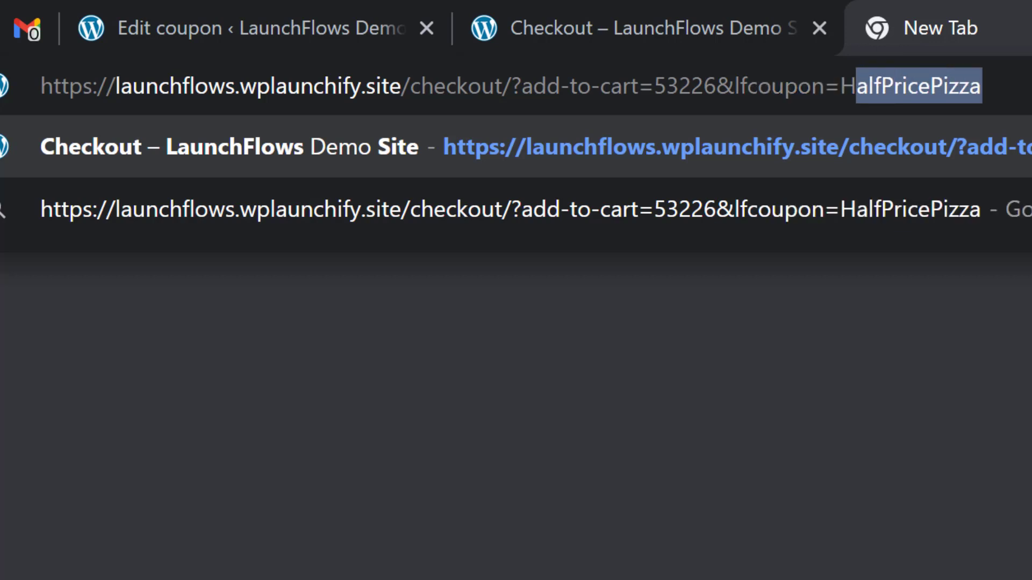
pyautogui.hotkey('shift', 'Left')
pyautogui.hotkey('shift', 'Left')
pyautogui.hotkey('shift', 'Left')
pyautogui.hotkey('shift', 'Left')
pyautogui.hotkey('shift', 'Left')
pyautogui.hotkey('shift', 'Left')
pyautogui.hotkey('shift', 'Left')
pyautogui.hotkey('shift', 'Left')
pyautogui.hotkey('shift', 'Left')
pyautogui.hotkey('shift', 'Left')
pyautogui.hotkey('shift', 'Left')
pyautogui.hotkey('shift', 'Left')
pyautogui.hotkey('shift', 'Left')
pyautogui.hotkey('shift', 'Left')
pyautogui.hotkey('shift', 'Left')
pyautogui.hotkey('shift', 'Left')
pyautogui.hotkey('shift', 'Left')
pyautogui.hotkey('shift', 'Left')
pyautogui.hotkey('shift', 'Left')
pyautogui.hotkey('shift', 'Left')
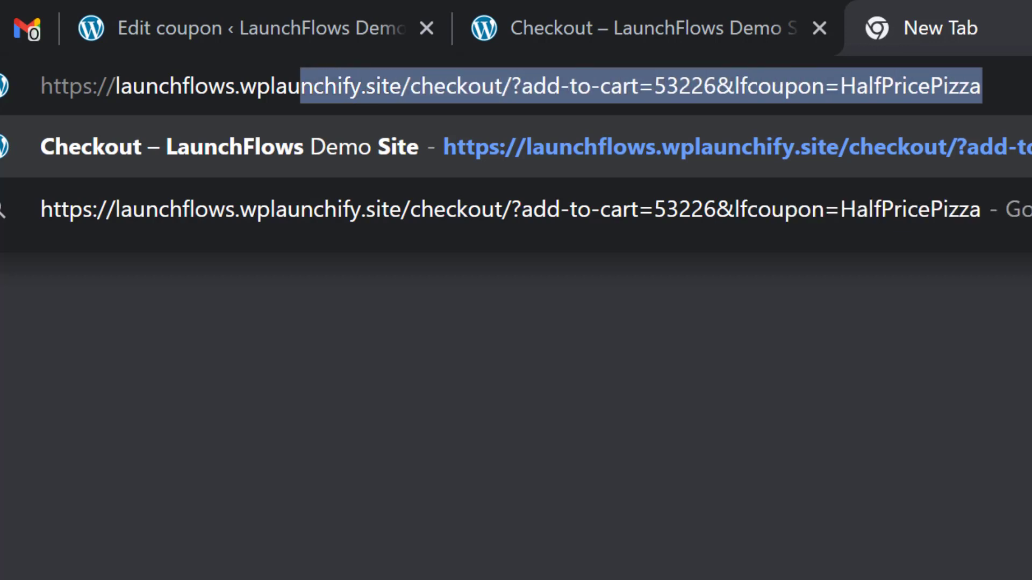
pyautogui.hotkey('shift', 'Left')
pyautogui.hotkey('shift', 'Left')
pyautogui.hotkey('shift', 'Left')
pyautogui.hotkey('shift', 'Left')
pyautogui.hotkey('shift', 'Left')
pyautogui.hotkey('shift', 'Left')
pyautogui.hotkey('shift', 'Left')
pyautogui.hotkey('shift', 'Left')
pyautogui.hotkey('shift', 'Left')
pyautogui.hotkey('shift', 'Left')
pyautogui.hotkey('shift', 'Left')
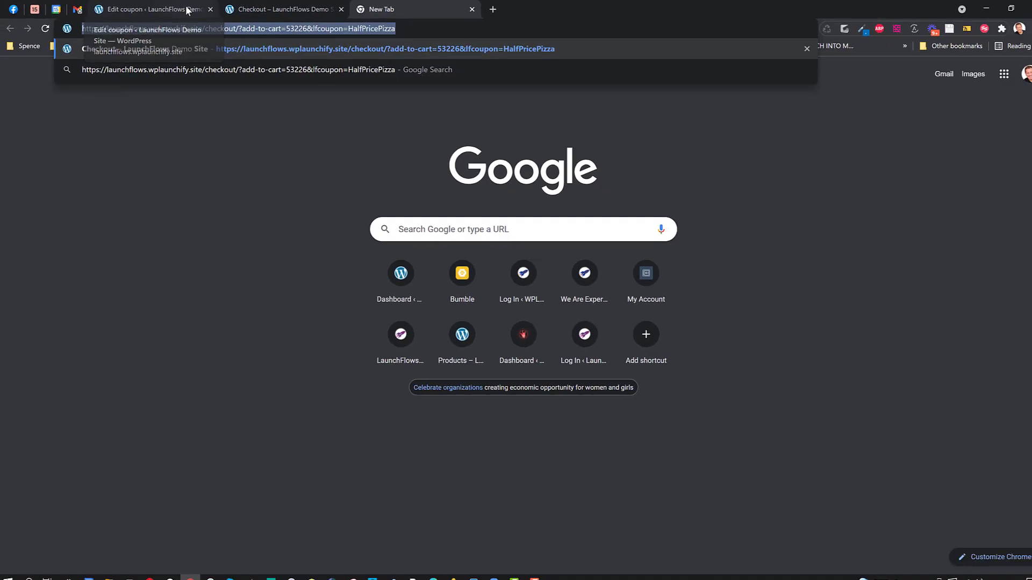
# Return to the site admin and open the Automator recipe "Send Coupon If Interested In Pizza" for editing
pyautogui.click(355, 26)
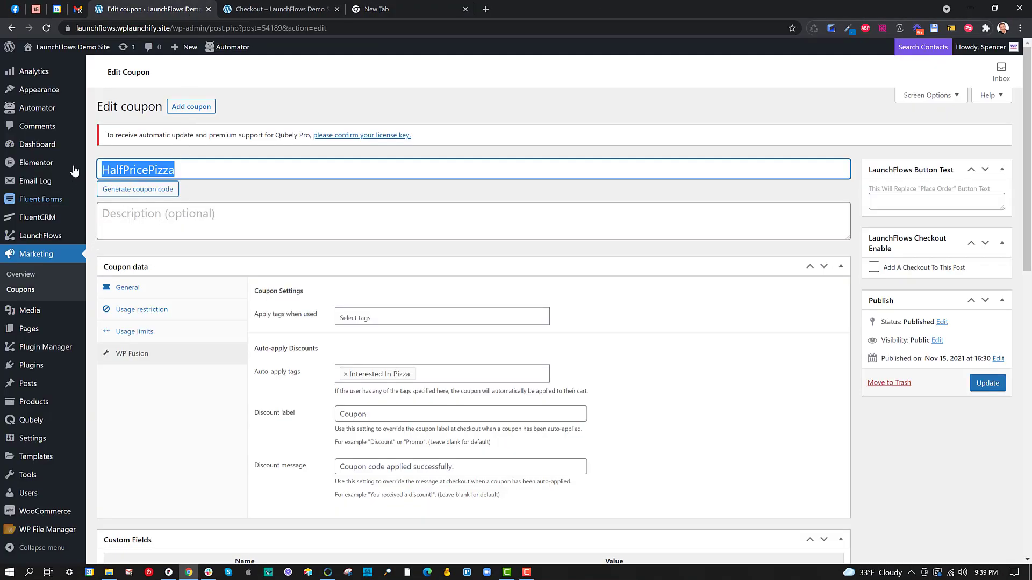
pyautogui.moveTo(108, 118)
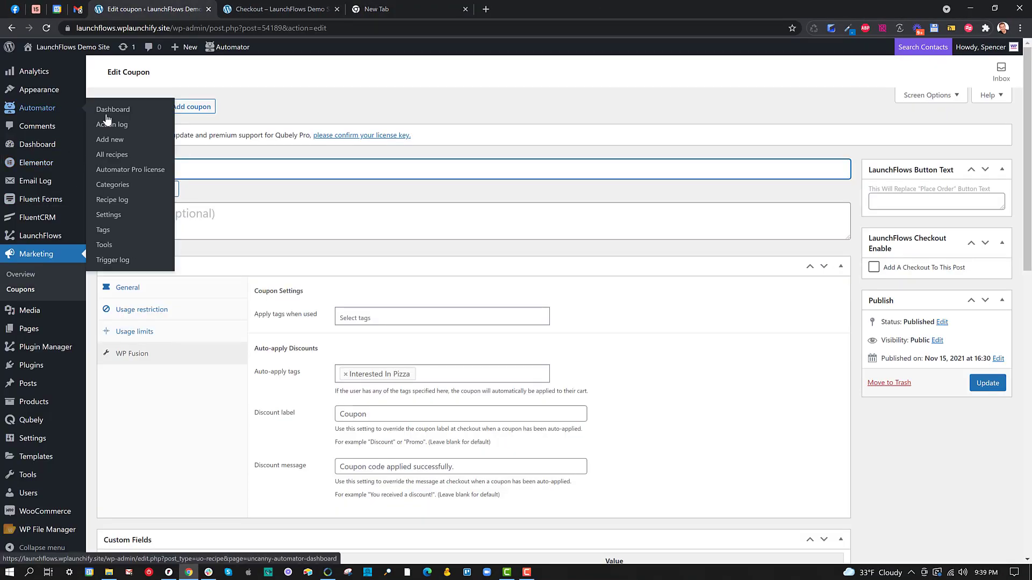
pyautogui.click(119, 157)
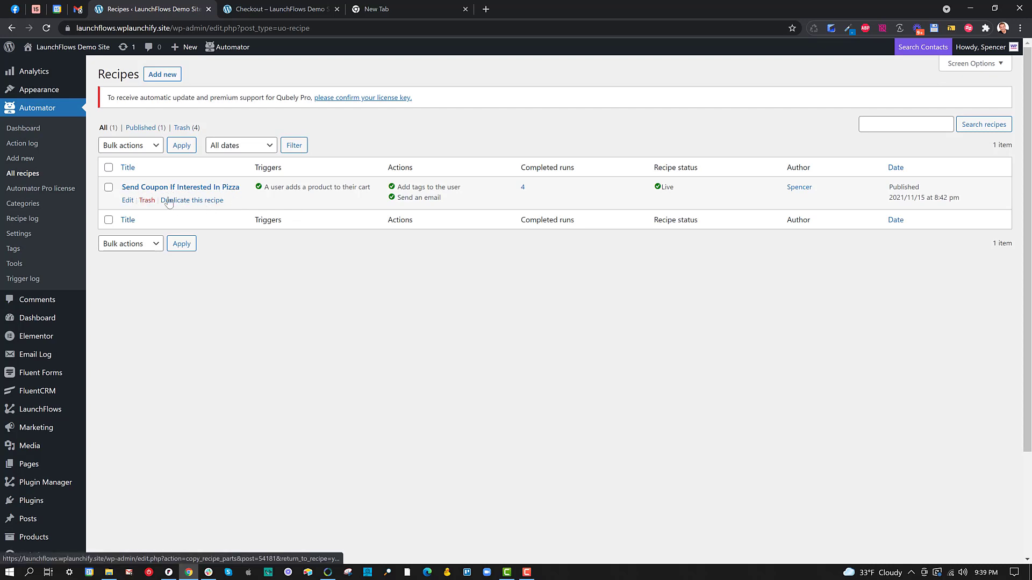
pyautogui.click(127, 201)
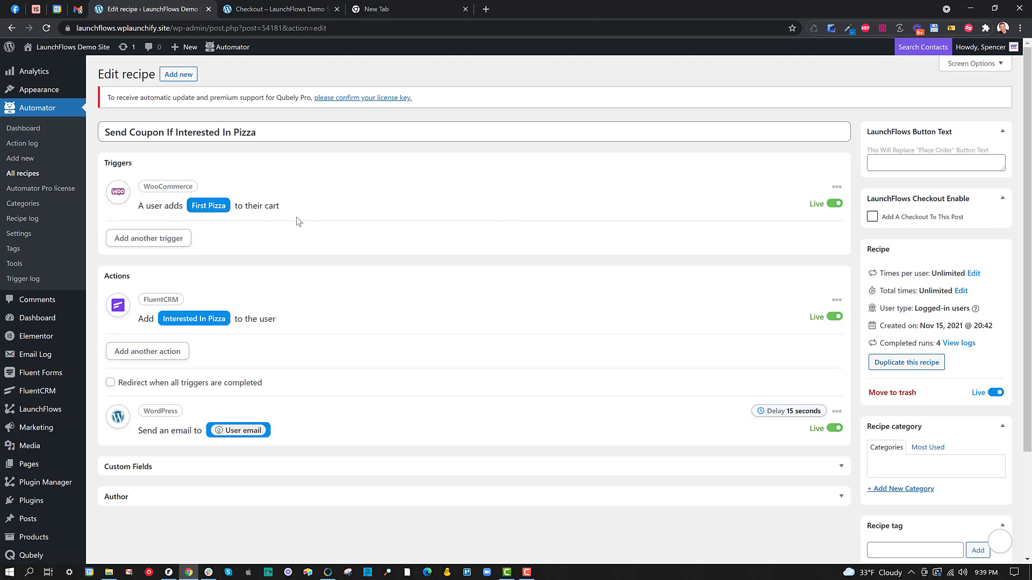
# Try a second WooCommerce trigger for a user adding First Pizza to their cart, and delete that draft trigger
pyautogui.click(170, 241)
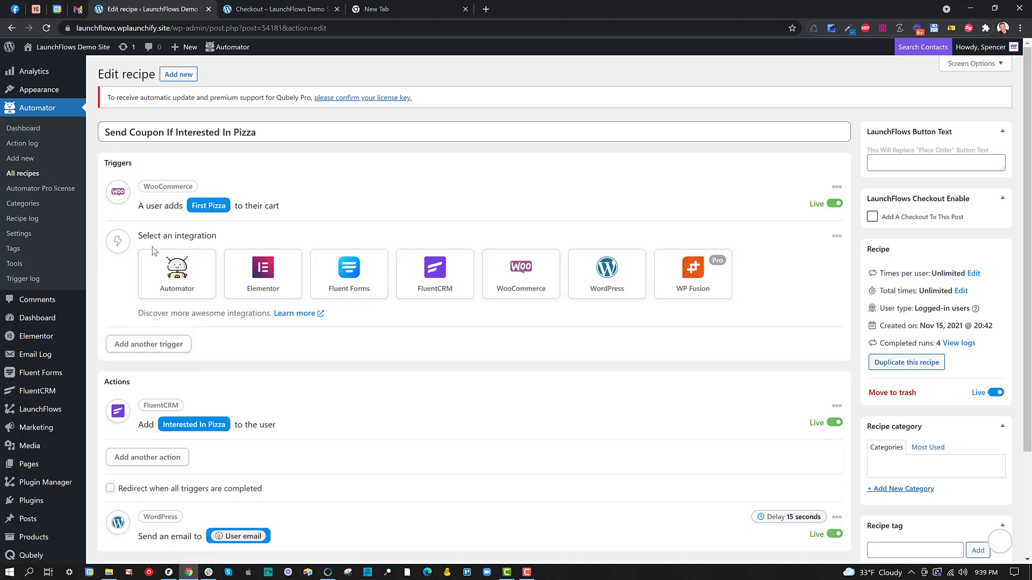
pyautogui.click(522, 280)
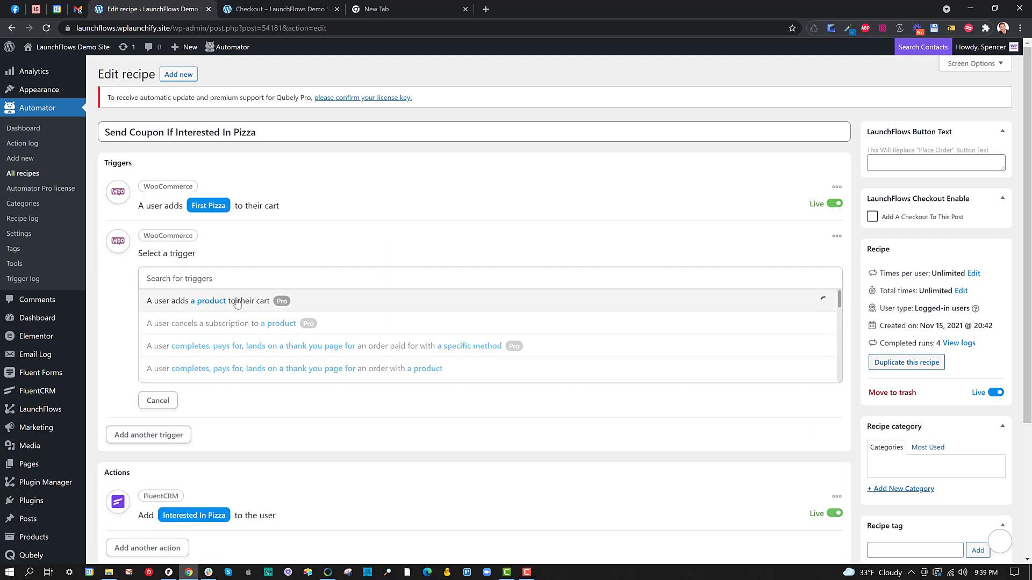
pyautogui.click(237, 303)
pyautogui.click(213, 312)
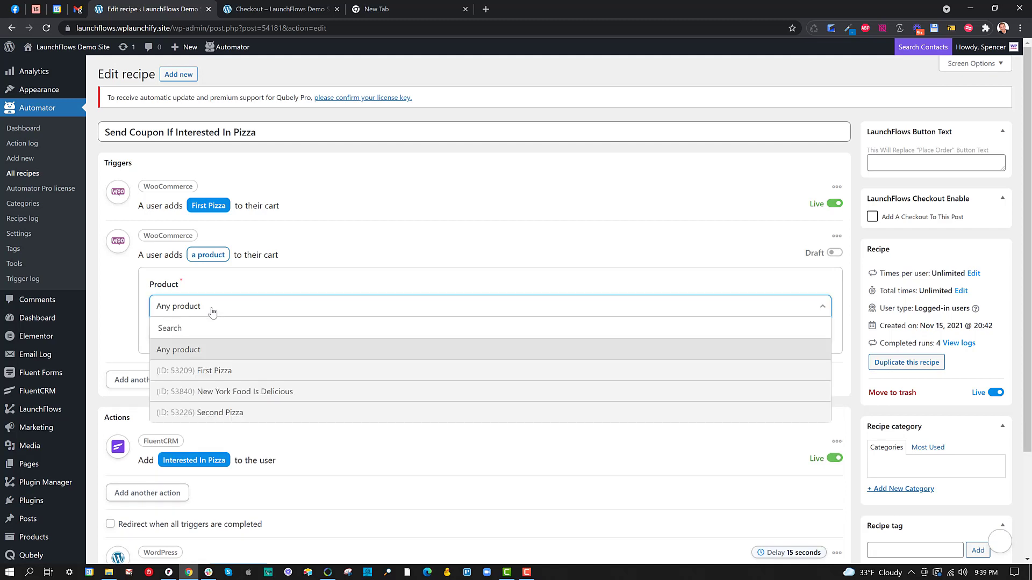
pyautogui.click(204, 370)
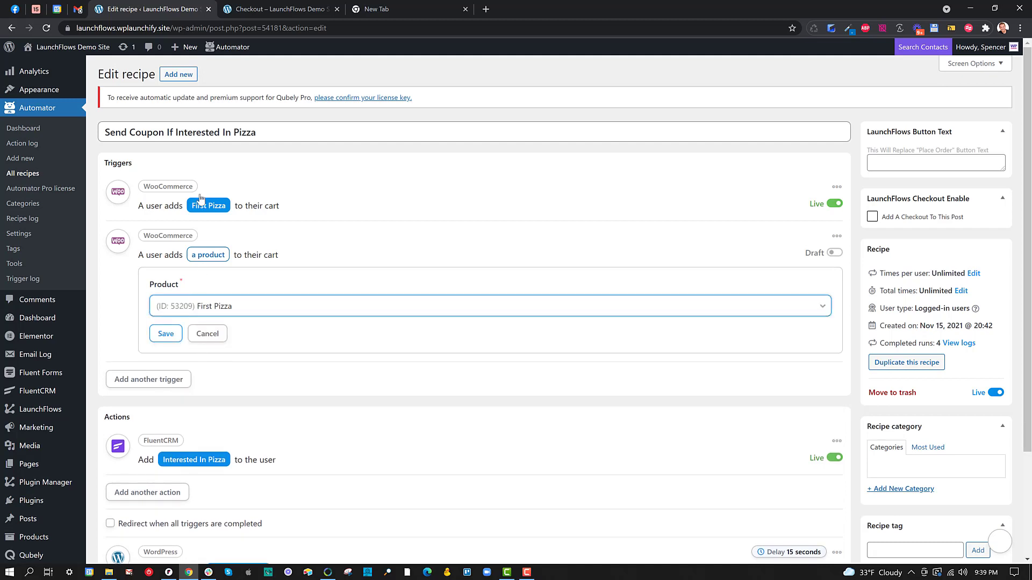
pyautogui.click(209, 334)
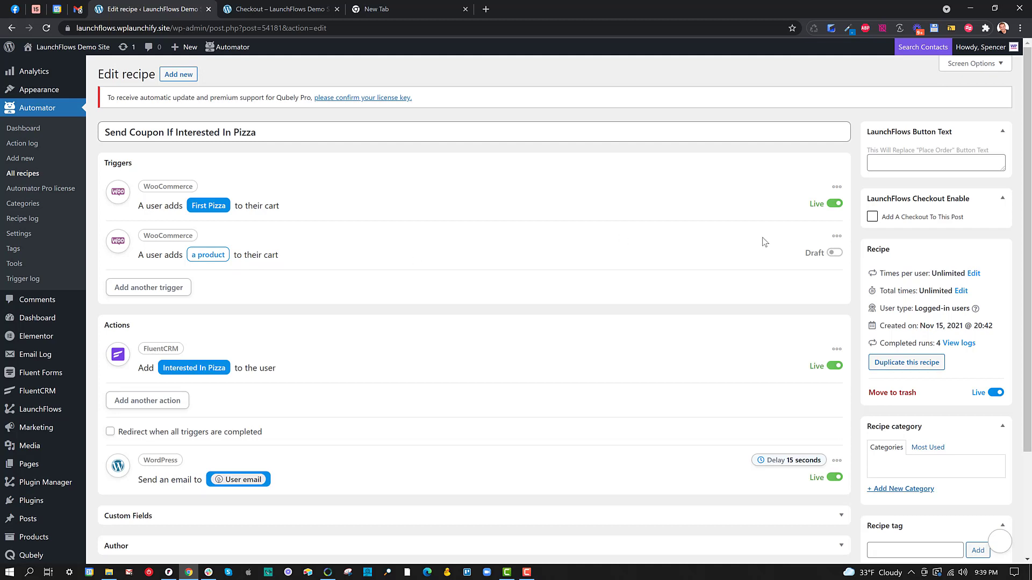
pyautogui.click(837, 237)
pyautogui.click(809, 257)
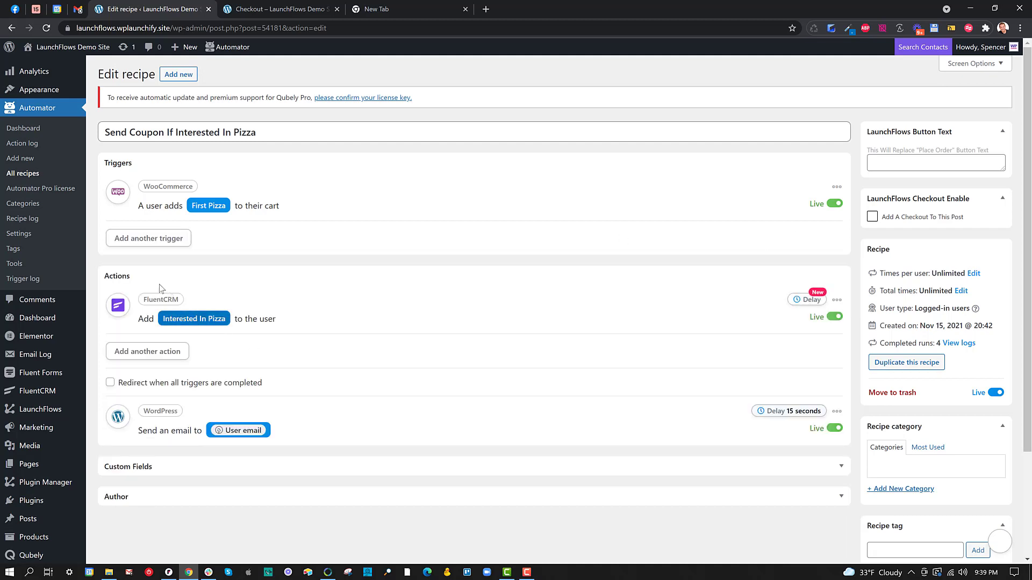
# Try a second FluentCRM action that adds the Interested In Pizza tag to the user, and delete that draft action
pyautogui.click(192, 322)
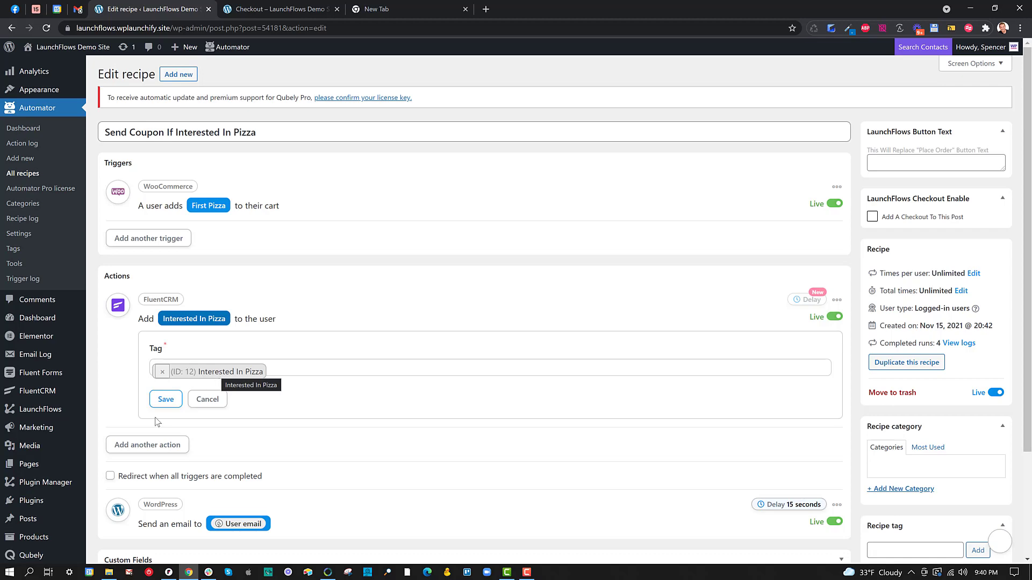
pyautogui.click(143, 444)
pyautogui.scroll(-3, 344, 387)
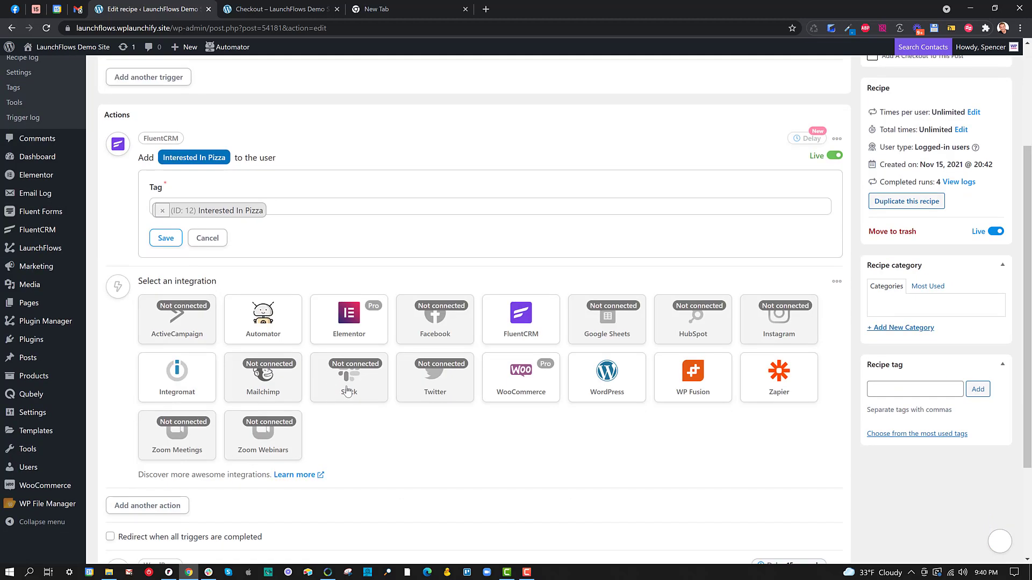
pyautogui.click(524, 322)
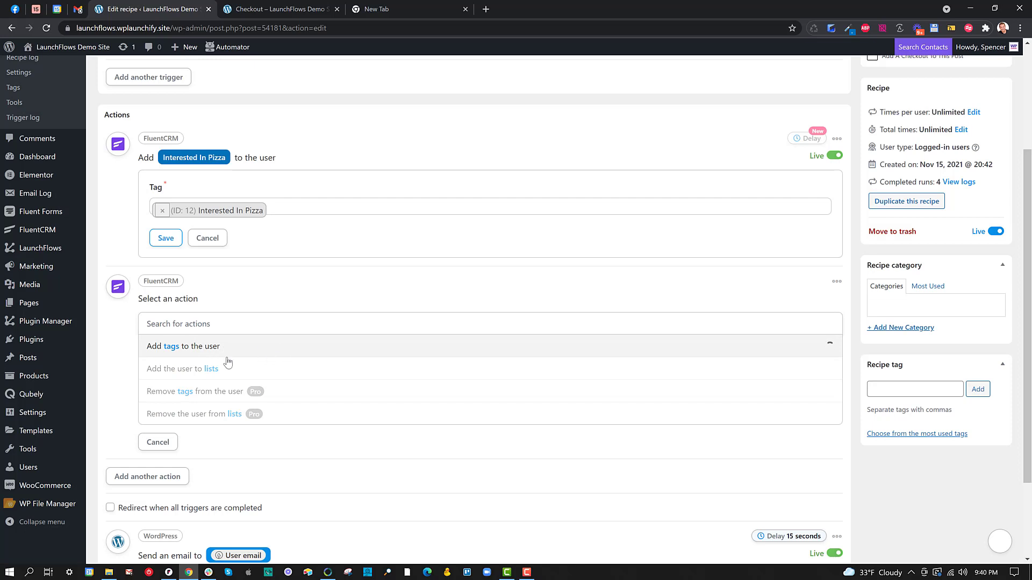
pyautogui.click(225, 354)
pyautogui.click(191, 285)
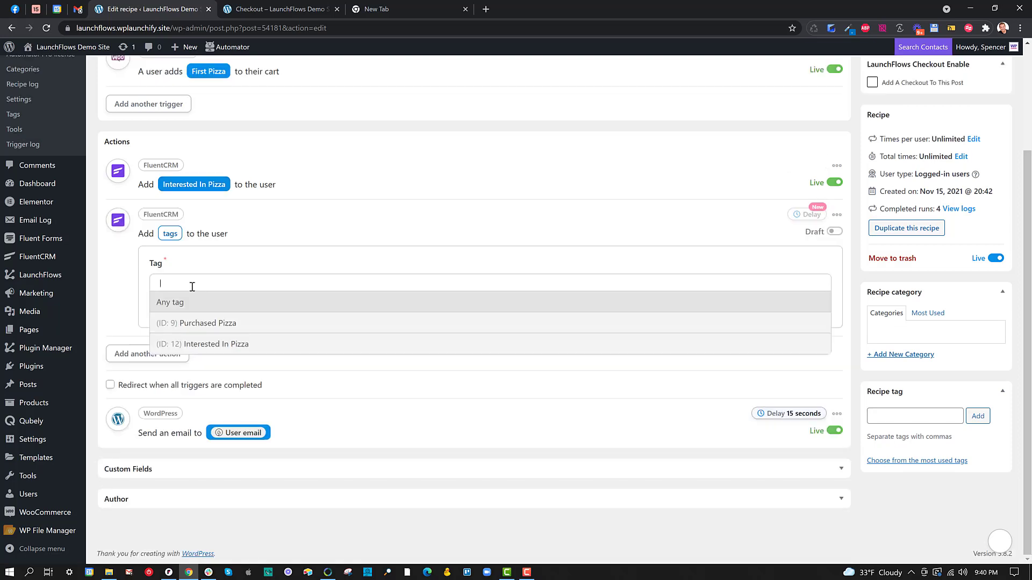
pyautogui.click(197, 344)
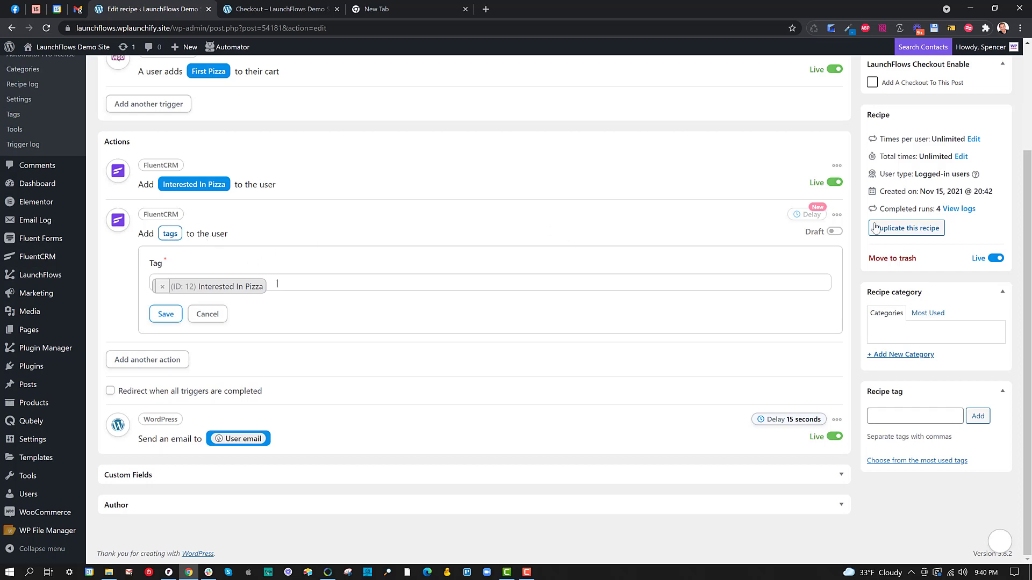
pyautogui.click(836, 215)
pyautogui.click(817, 236)
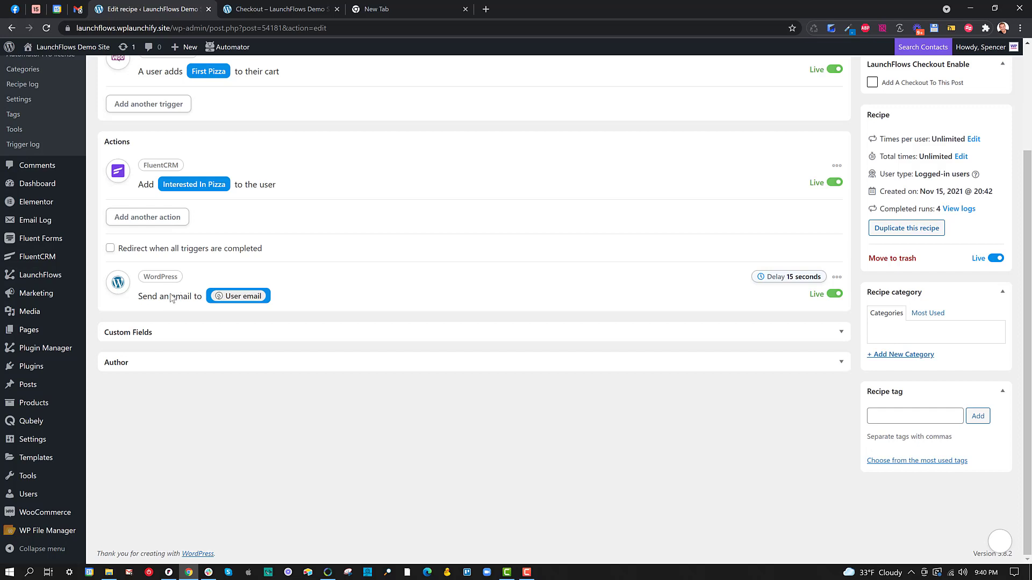
# Open the WordPress Send an email action and review the common email tokens available for its From field
pyautogui.click(241, 297)
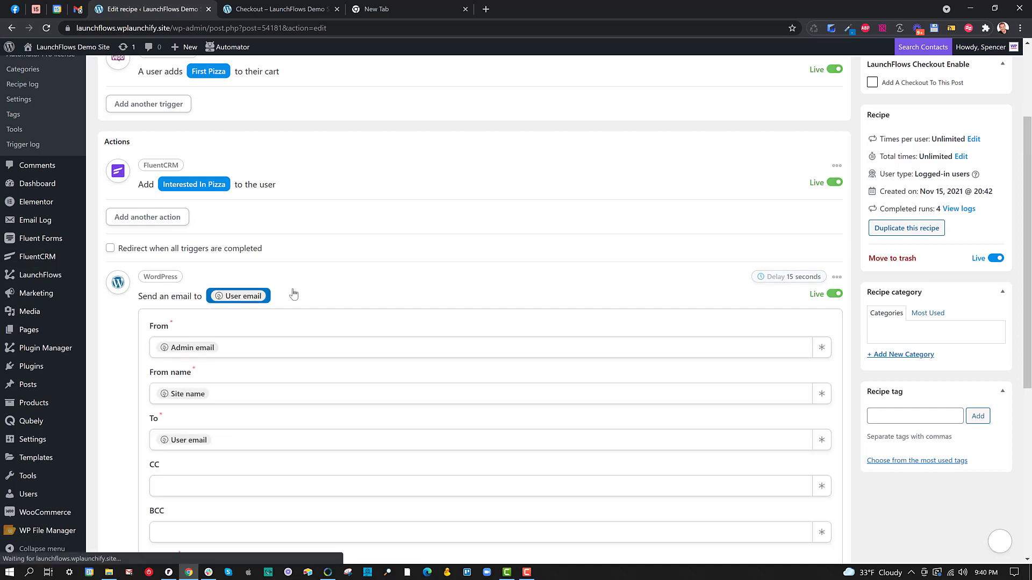
pyautogui.scroll(-3, 354, 269)
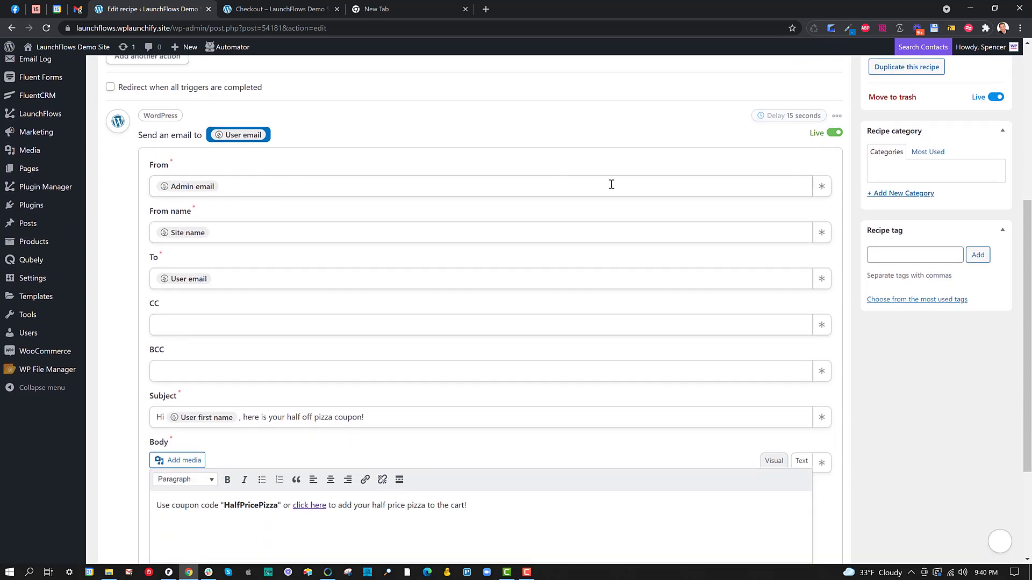
pyautogui.click(822, 187)
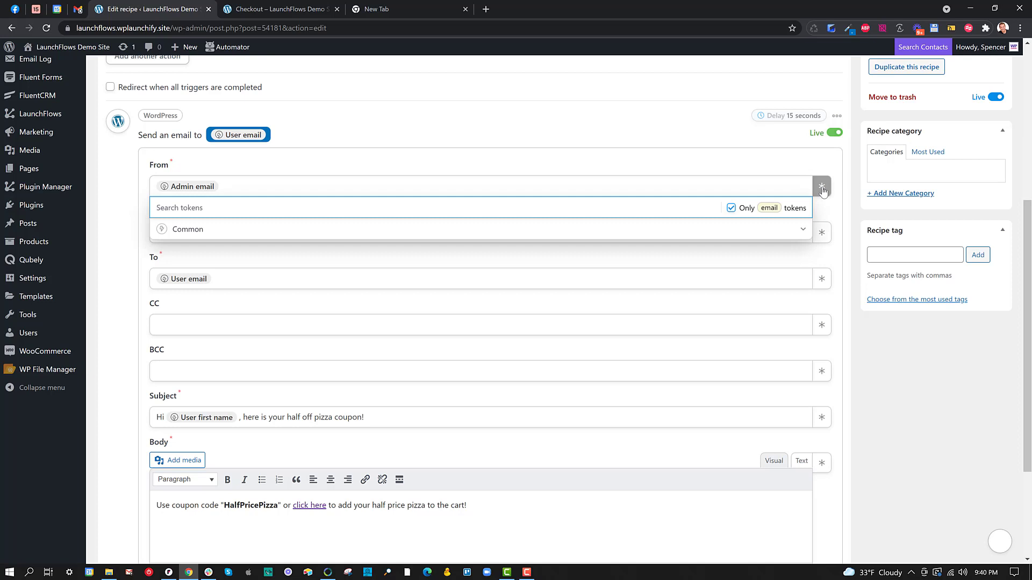
pyautogui.click(219, 233)
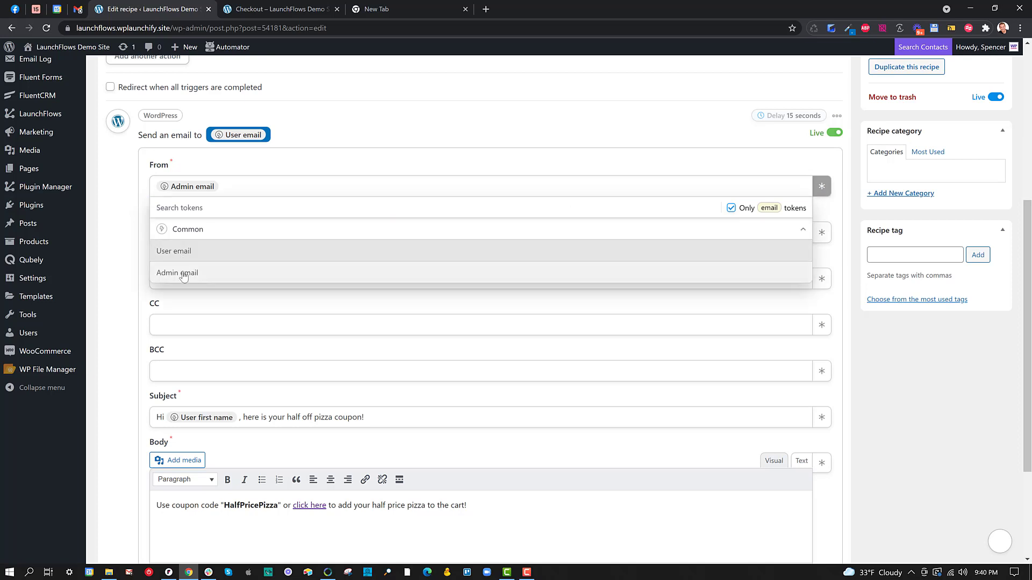
pyautogui.click(142, 208)
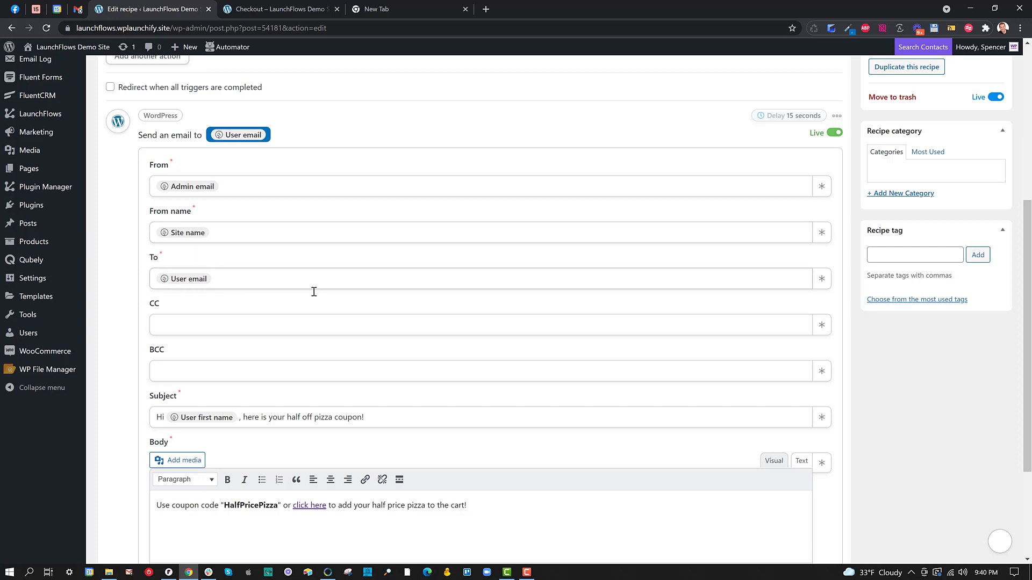
# Try inserting another User email token in the email's To field, and remove the duplicate
pyautogui.click(821, 278)
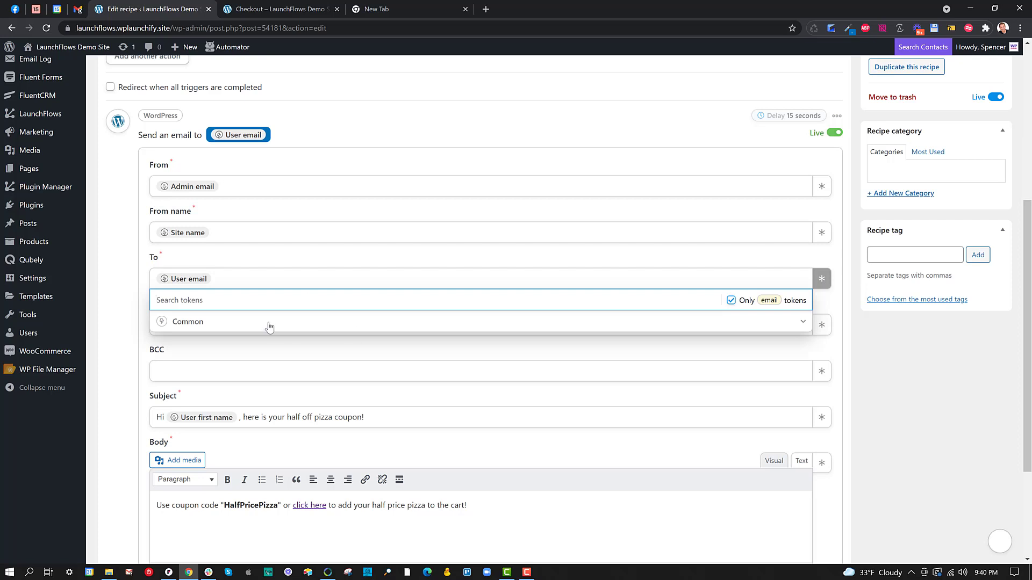
pyautogui.click(252, 324)
pyautogui.click(192, 344)
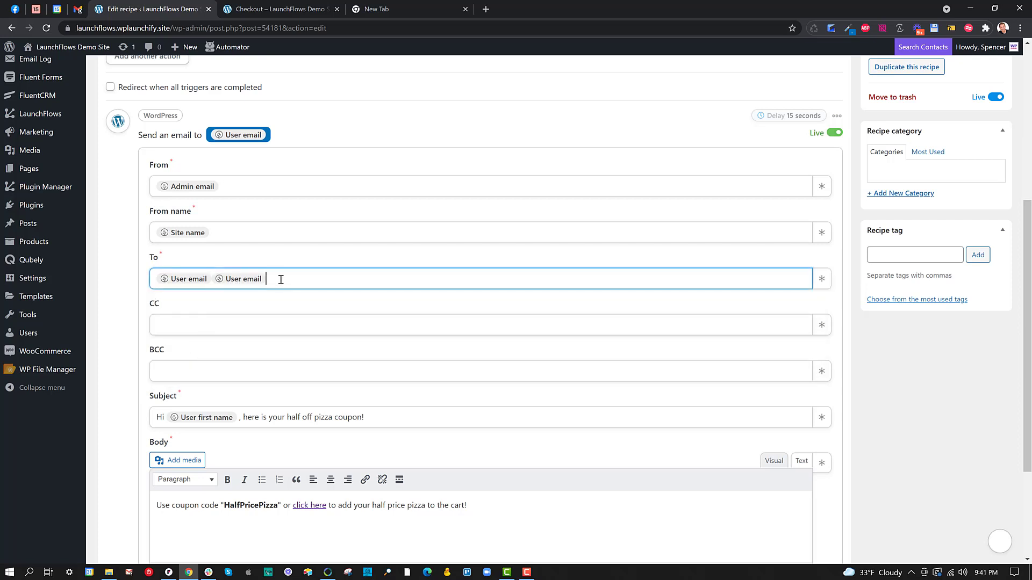
pyautogui.press('BackSpace')
# Review the token groups available for the email's Subject field without inserting one
pyautogui.scroll(-3, 260, 302)
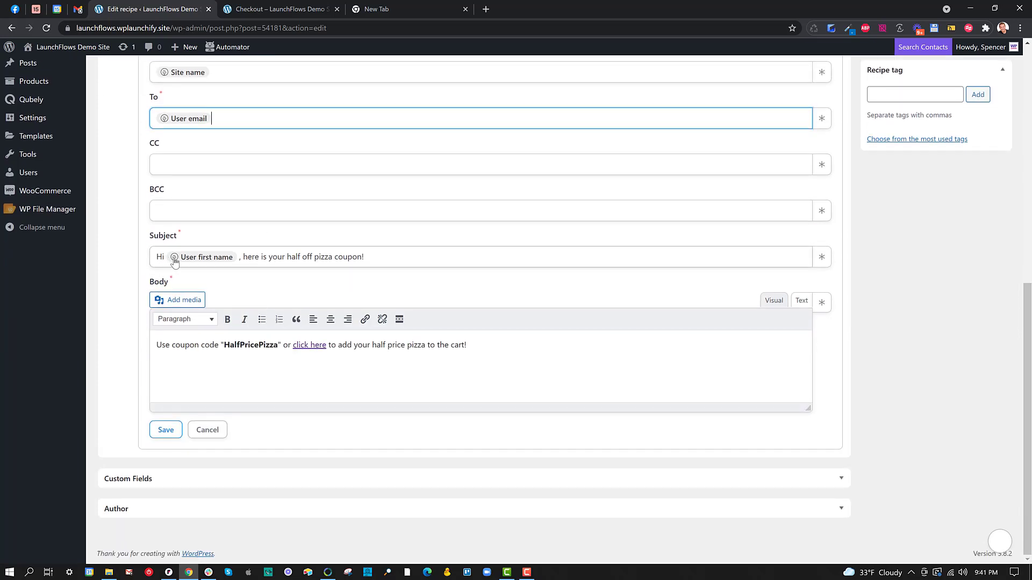
pyautogui.click(821, 257)
pyautogui.click(221, 305)
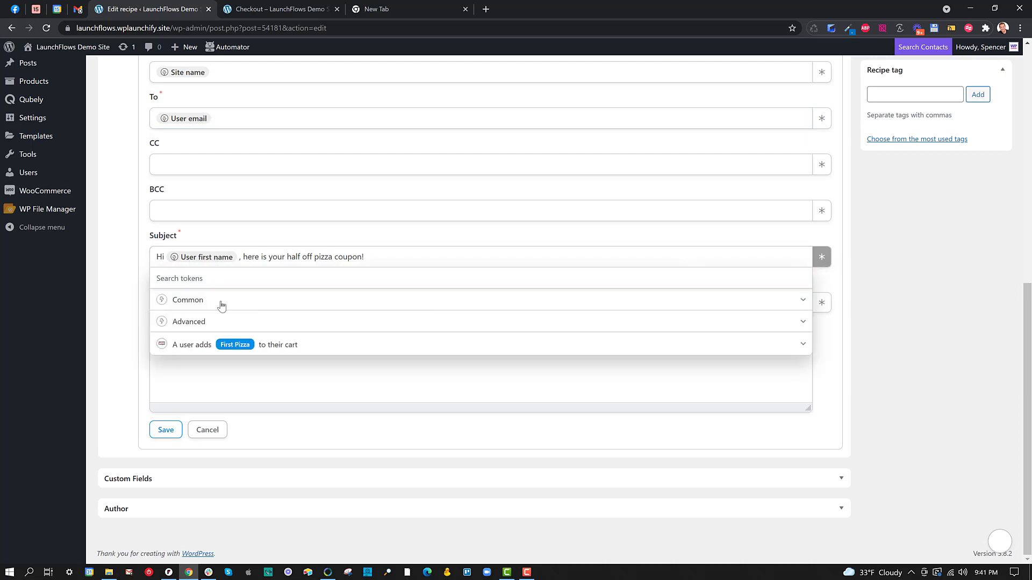
pyautogui.click(232, 241)
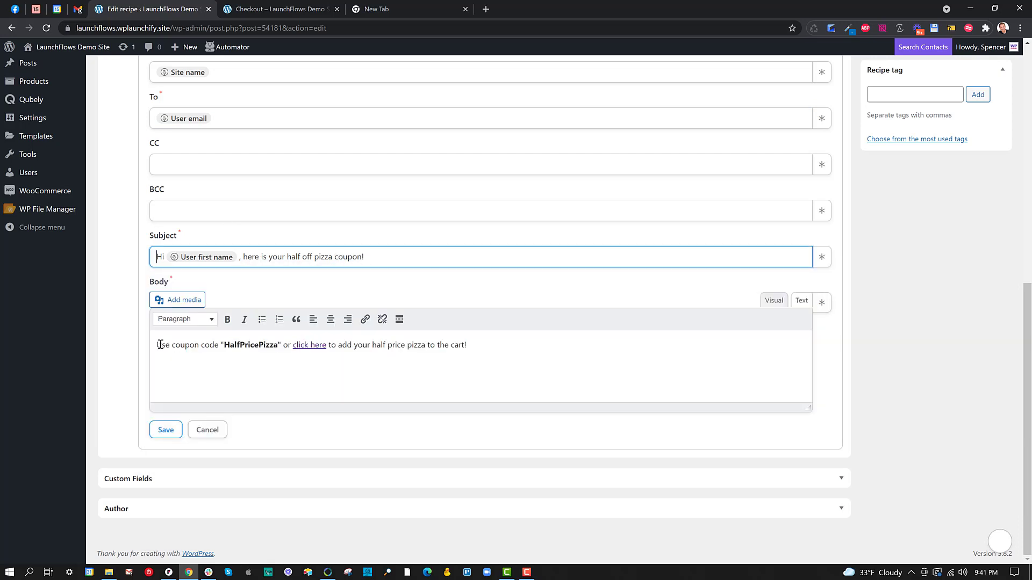
# Examine the email body's HalfPricePizza coupon code and its "click here" link, comparing the link with the prepared checkout URL
pyautogui.moveTo(158, 345); pyautogui.dragTo(219, 345)
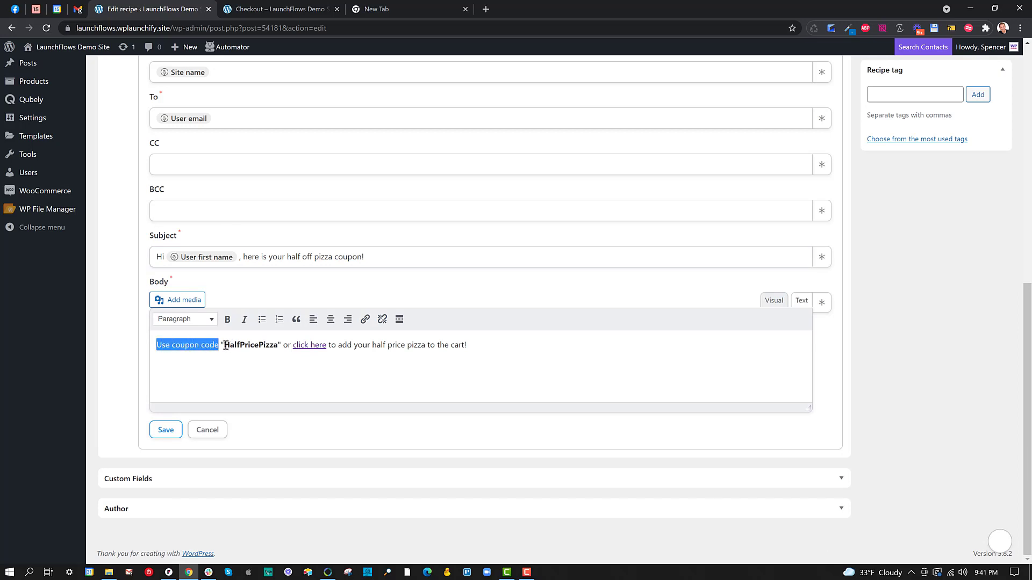
pyautogui.moveTo(225, 344); pyautogui.dragTo(278, 348)
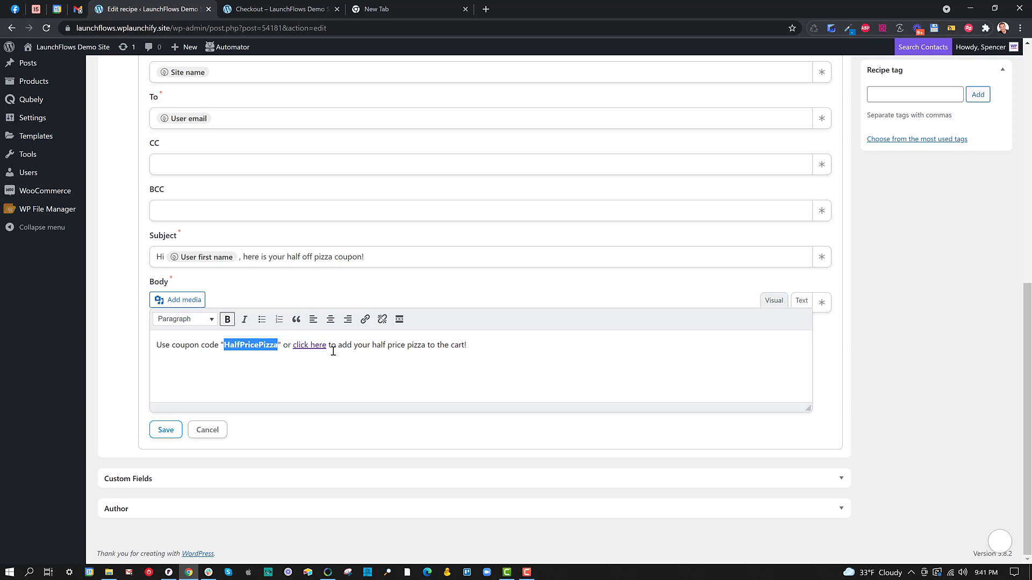
pyautogui.click(306, 347)
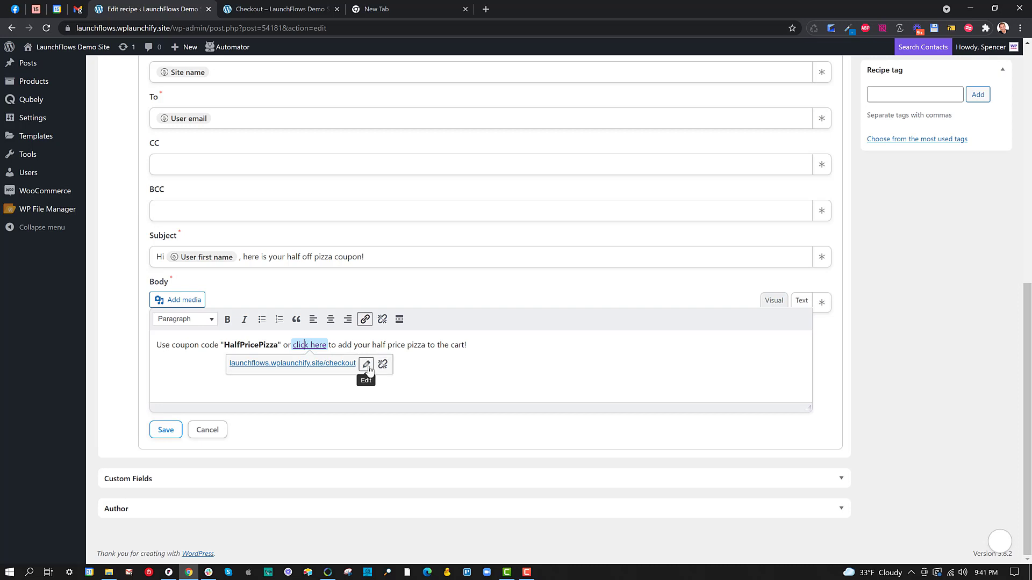
pyautogui.click(389, 10)
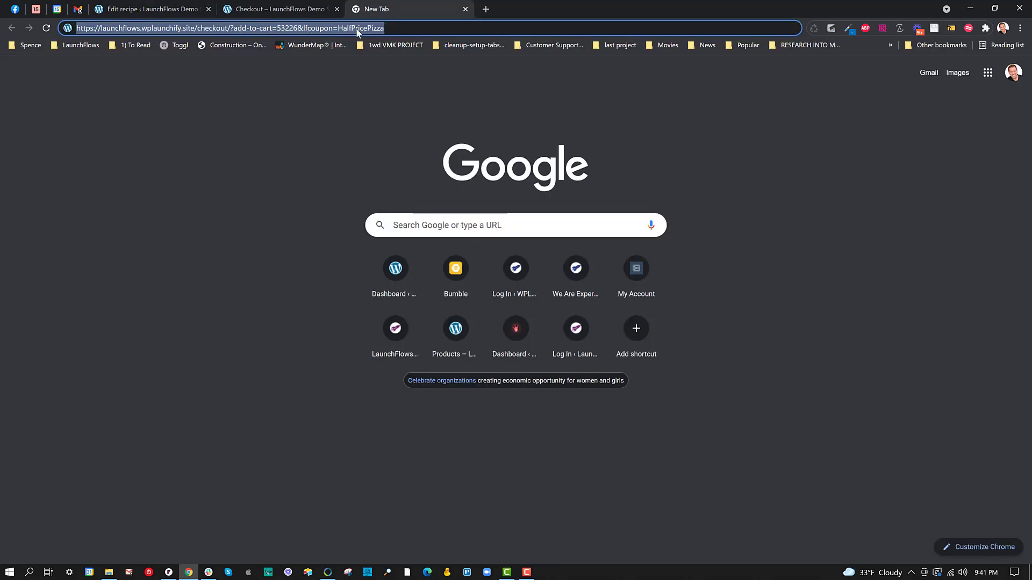
pyautogui.click(155, 9)
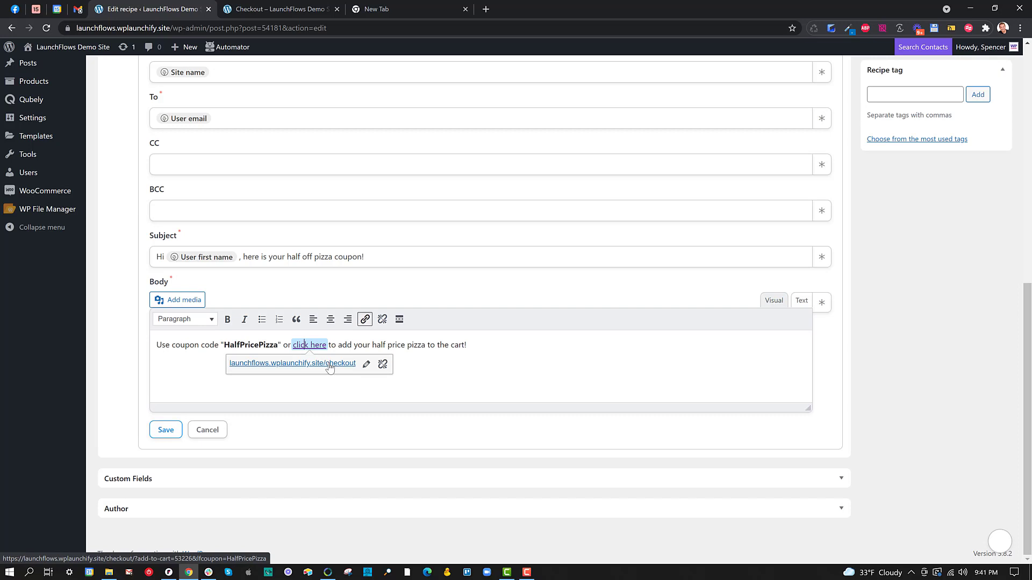
pyautogui.click(514, 359)
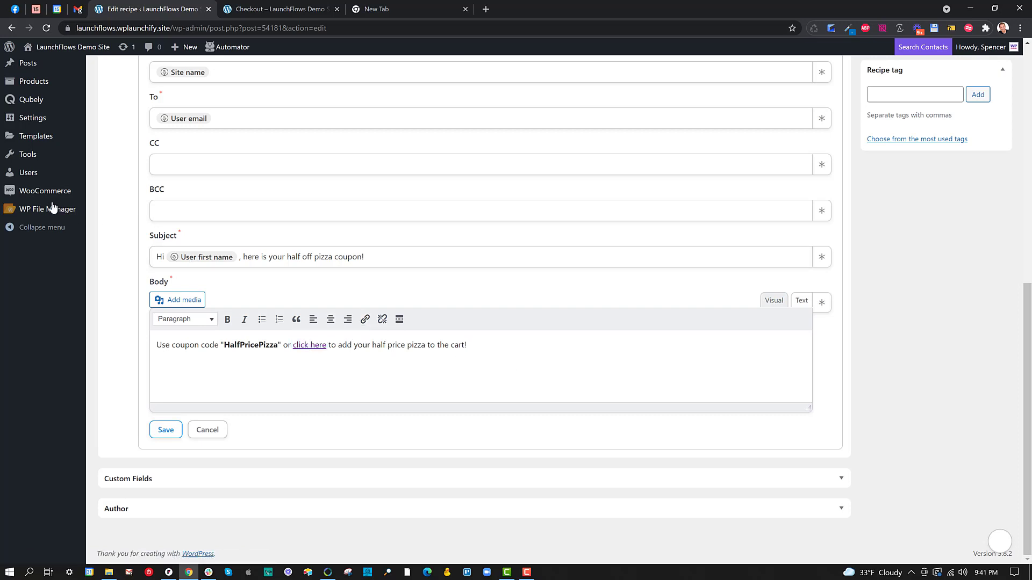
# Open the email log and preview the newest half off pizza coupon email as HTML, examining its subject and body
pyautogui.scroll(5, 51, 199)
pyautogui.moveTo(35, 167)
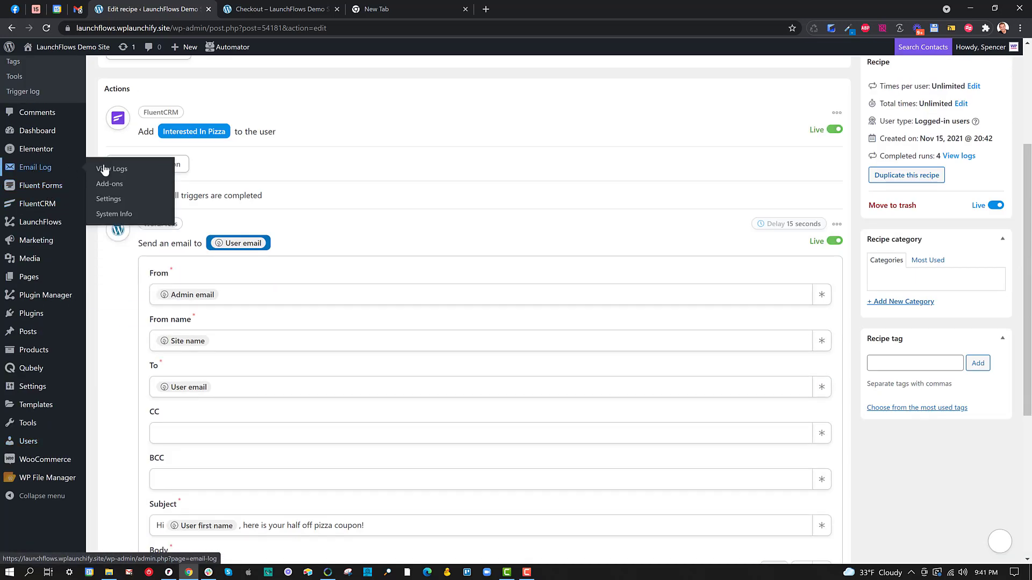
pyautogui.click(116, 173)
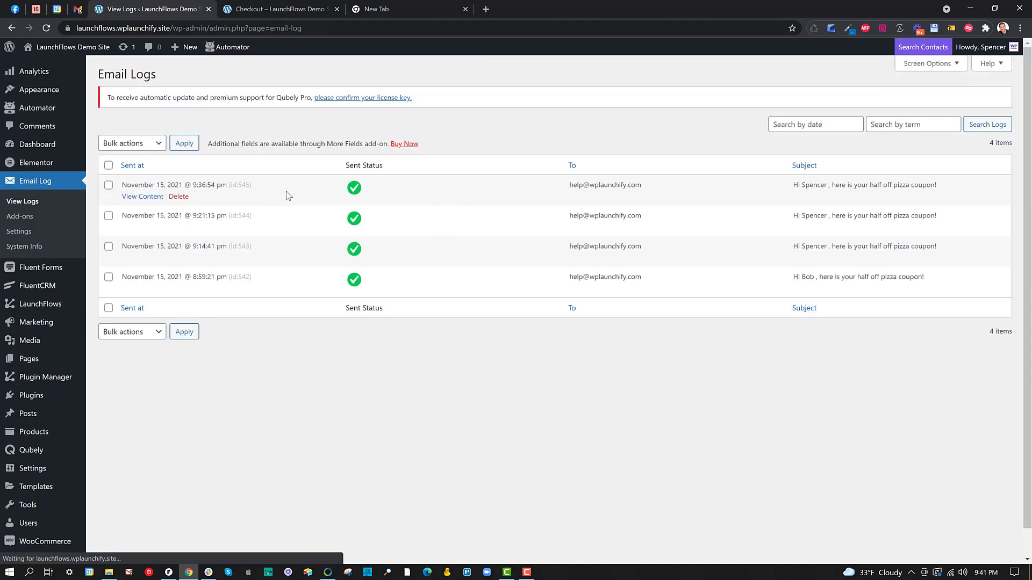
pyautogui.click(138, 197)
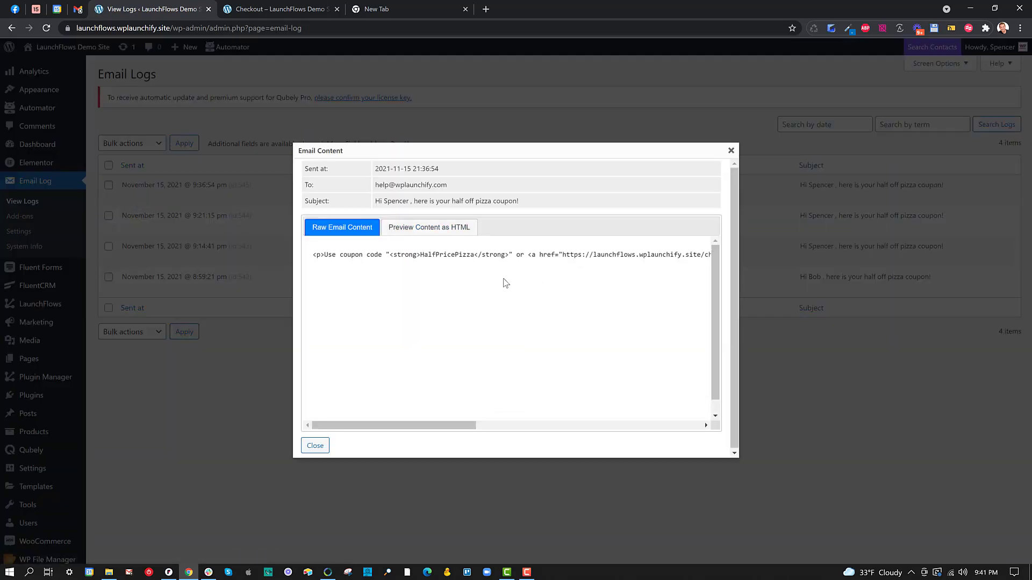
pyautogui.click(412, 234)
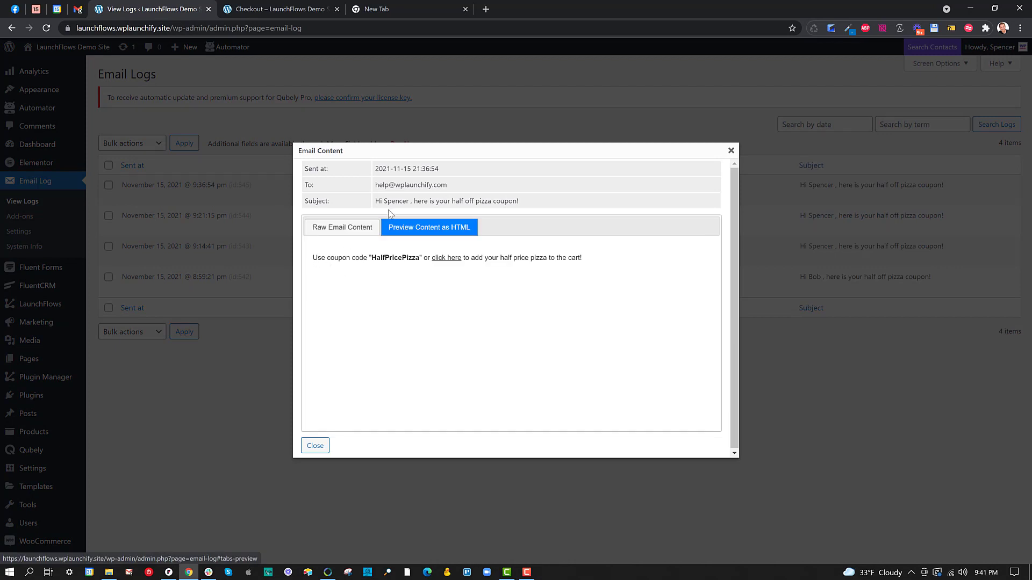
pyautogui.moveTo(375, 201); pyautogui.dragTo(544, 207)
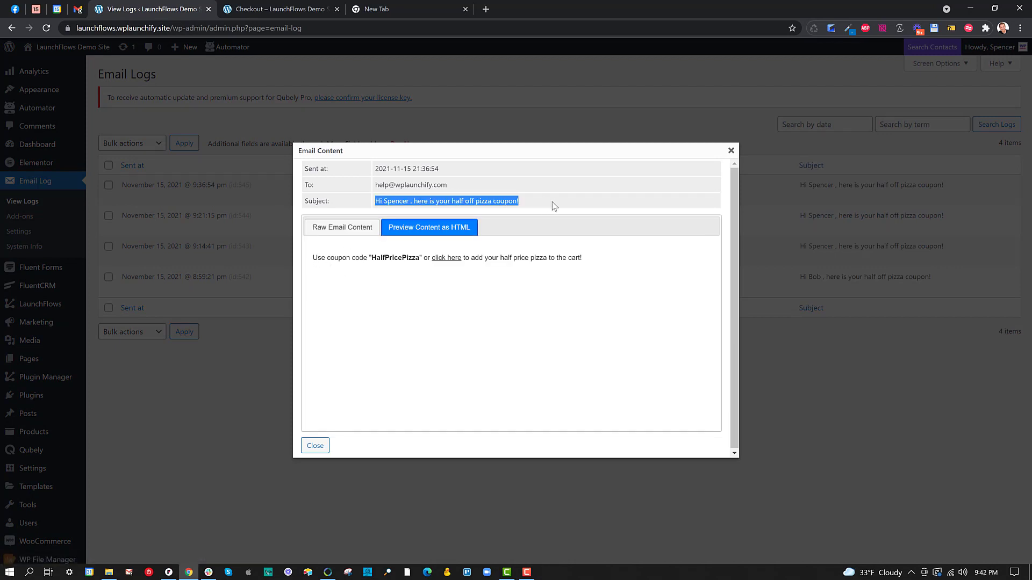
pyautogui.moveTo(311, 259); pyautogui.dragTo(423, 258)
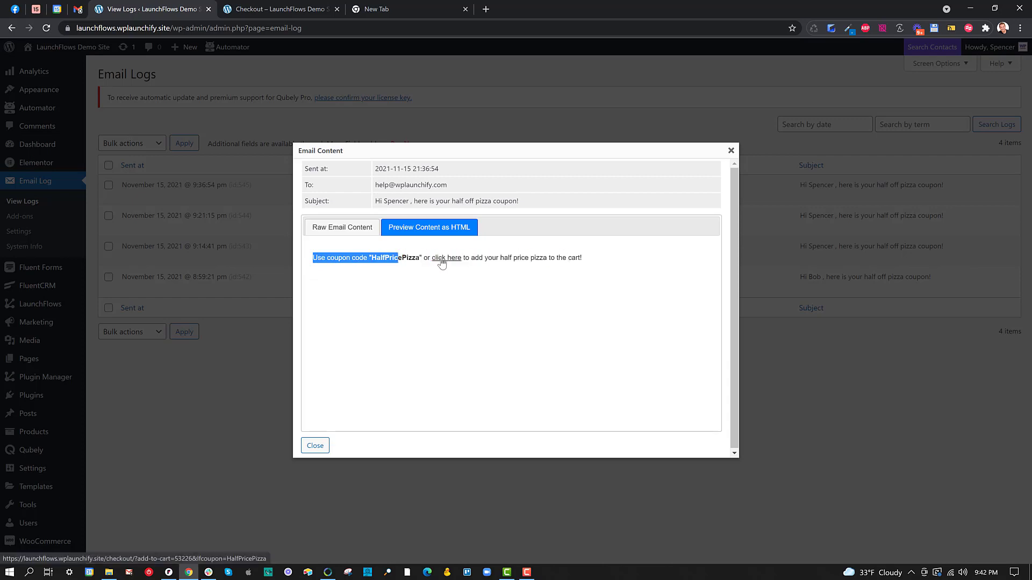
pyautogui.click(731, 151)
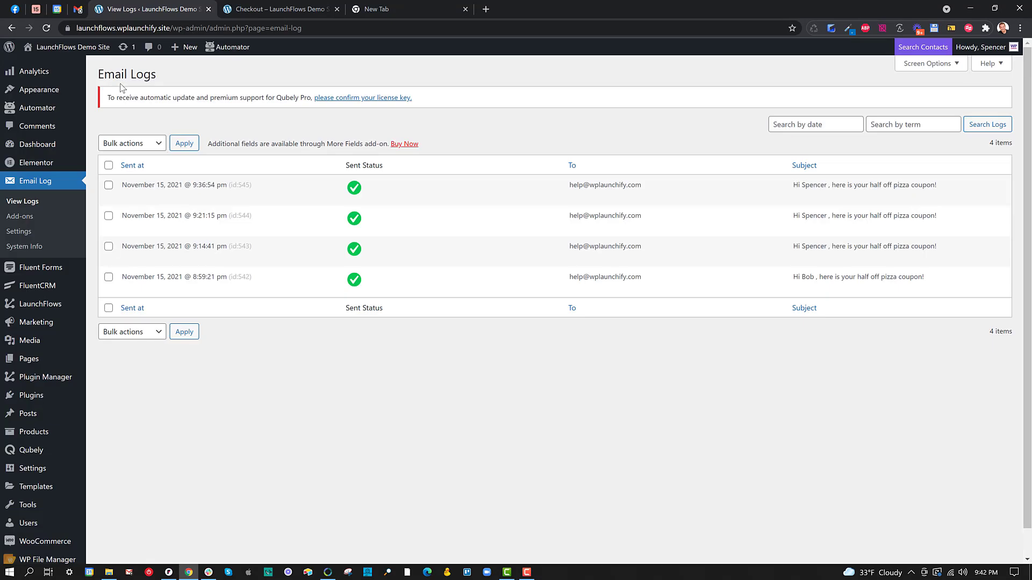
# Return to the Automator recipe and review the delay on its email action
pyautogui.click(12, 27)
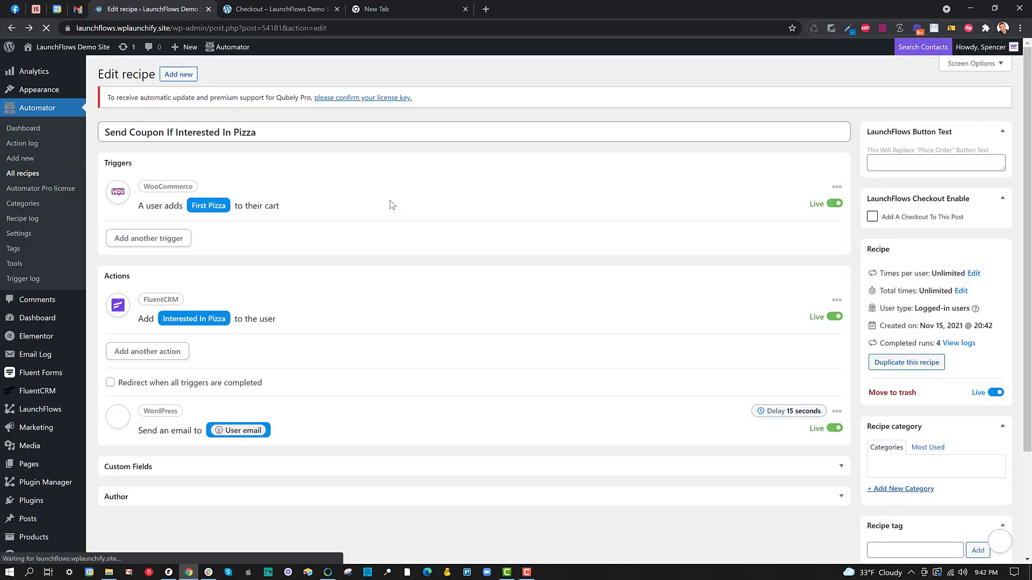
pyautogui.scroll(-3, 391, 204)
pyautogui.moveTo(803, 284)
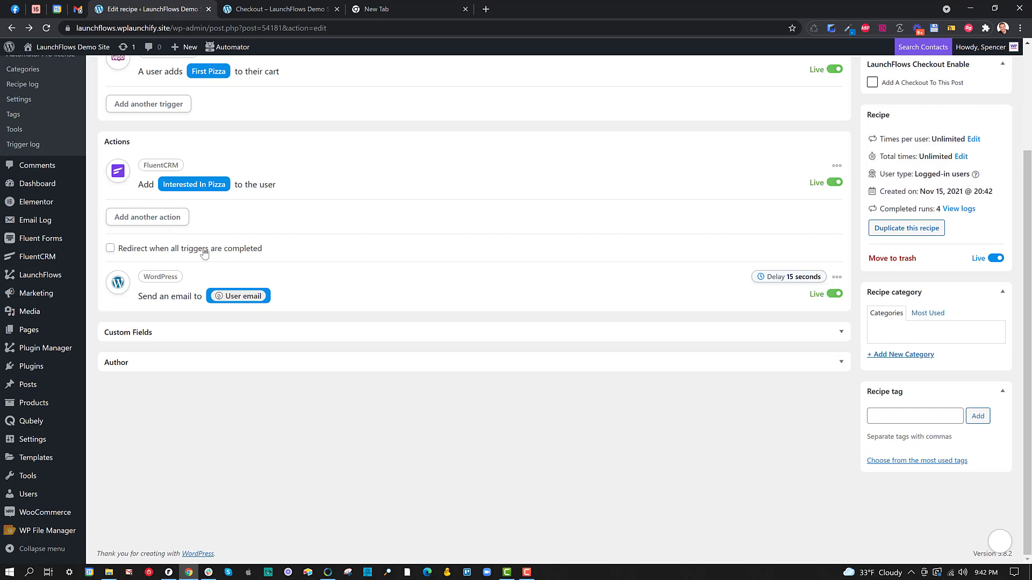
# Open the FluentCRM contacts and view the profile of the contact tagged Interested In Pizza
pyautogui.moveTo(49, 258)
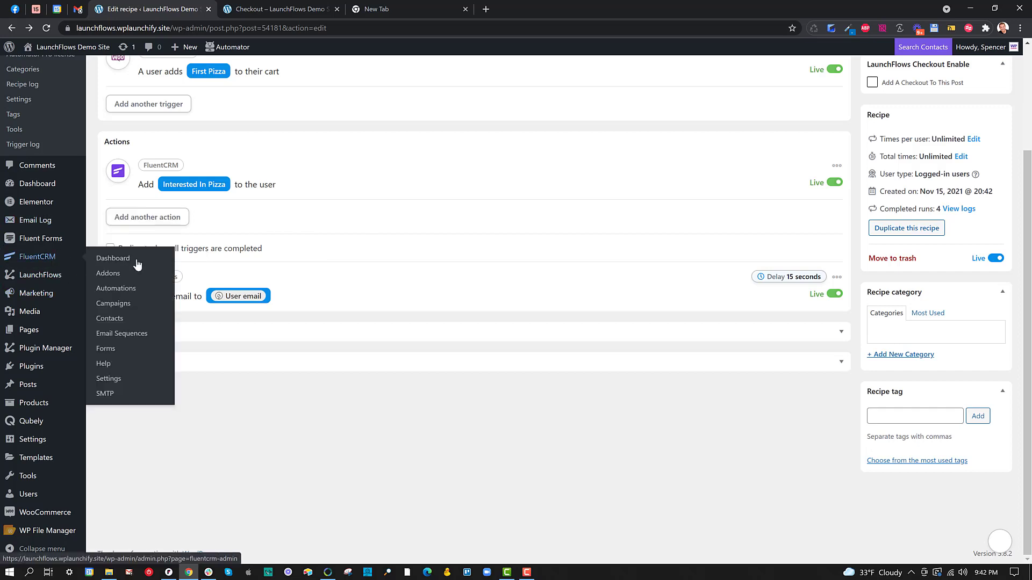
pyautogui.click(116, 319)
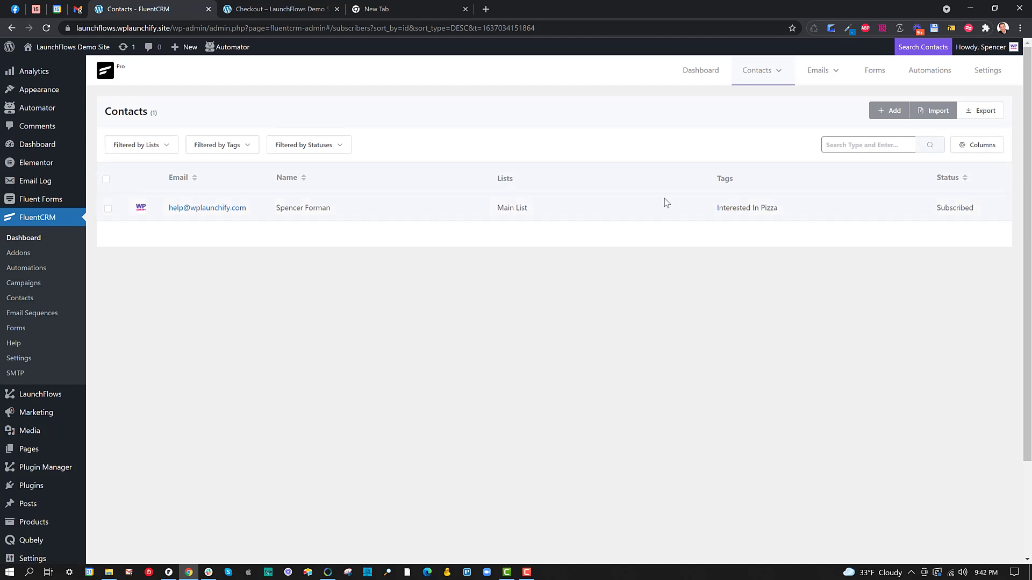
pyautogui.click(237, 208)
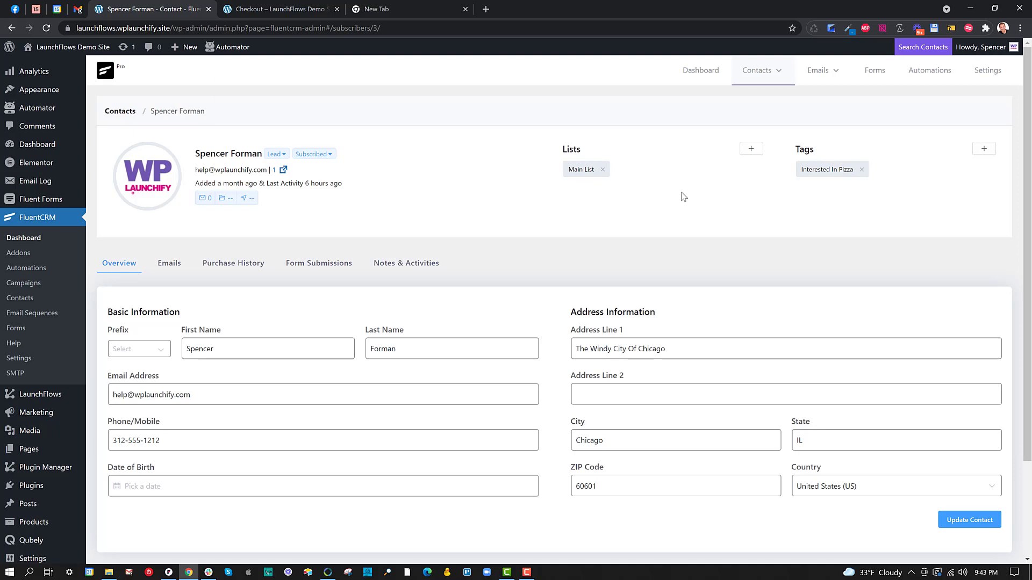
# Add Second Pizza to the cart from the shop and highlight the halfpricepizza coupon at checkout
pyautogui.click(295, 9)
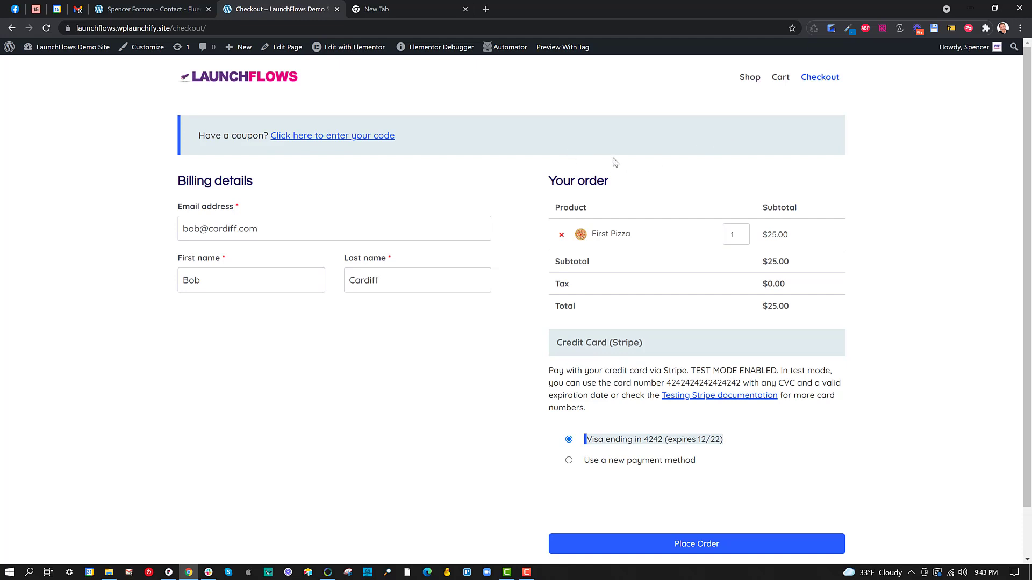
pyautogui.click(749, 78)
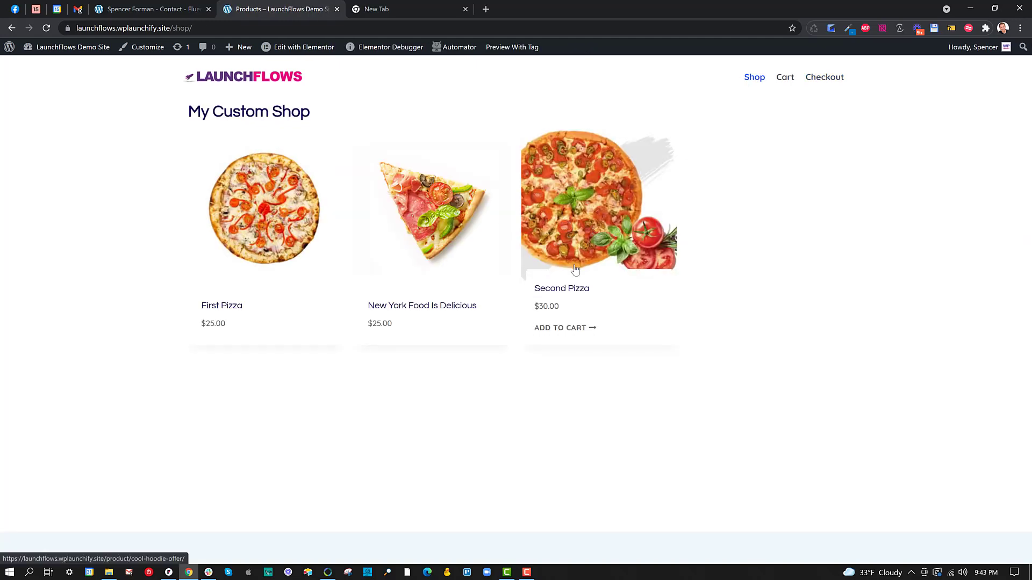
pyautogui.click(569, 333)
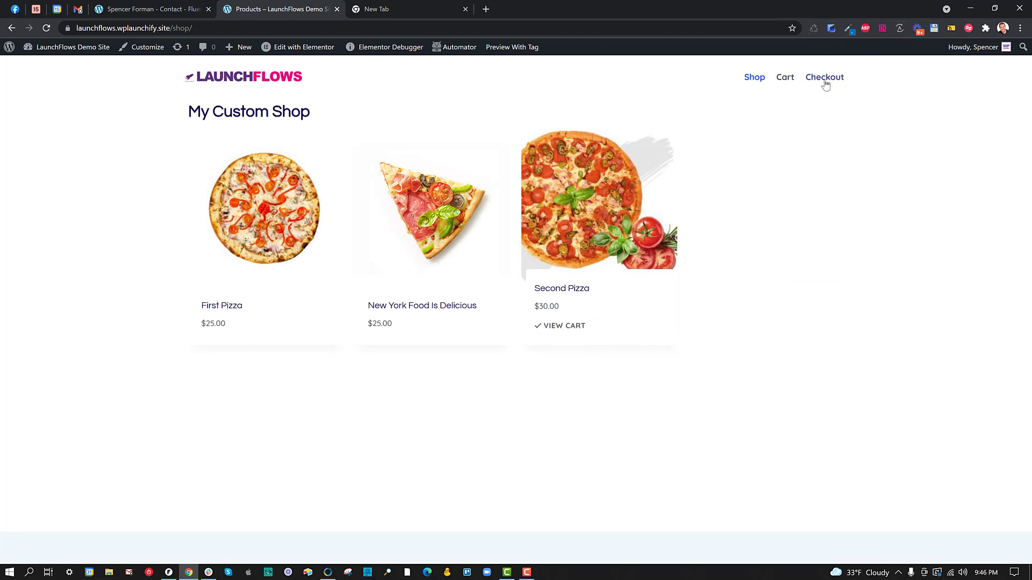
pyautogui.click(826, 84)
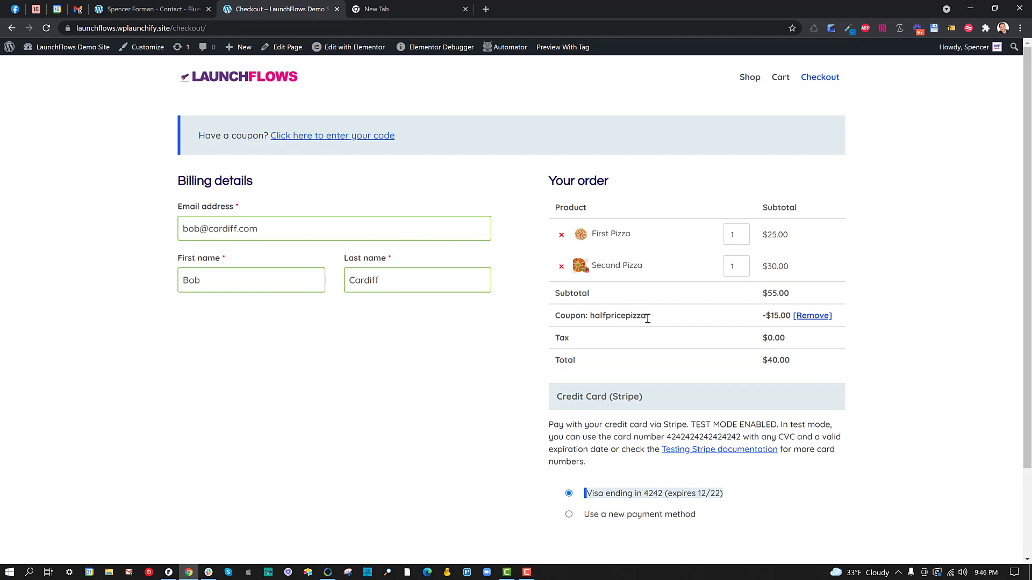
pyautogui.moveTo(590, 316); pyautogui.dragTo(650, 320)
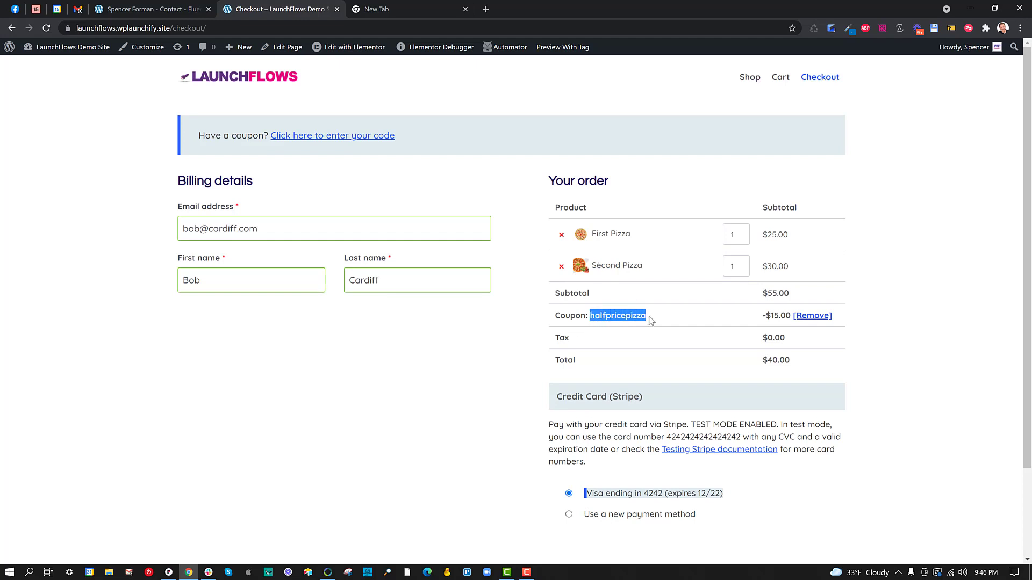